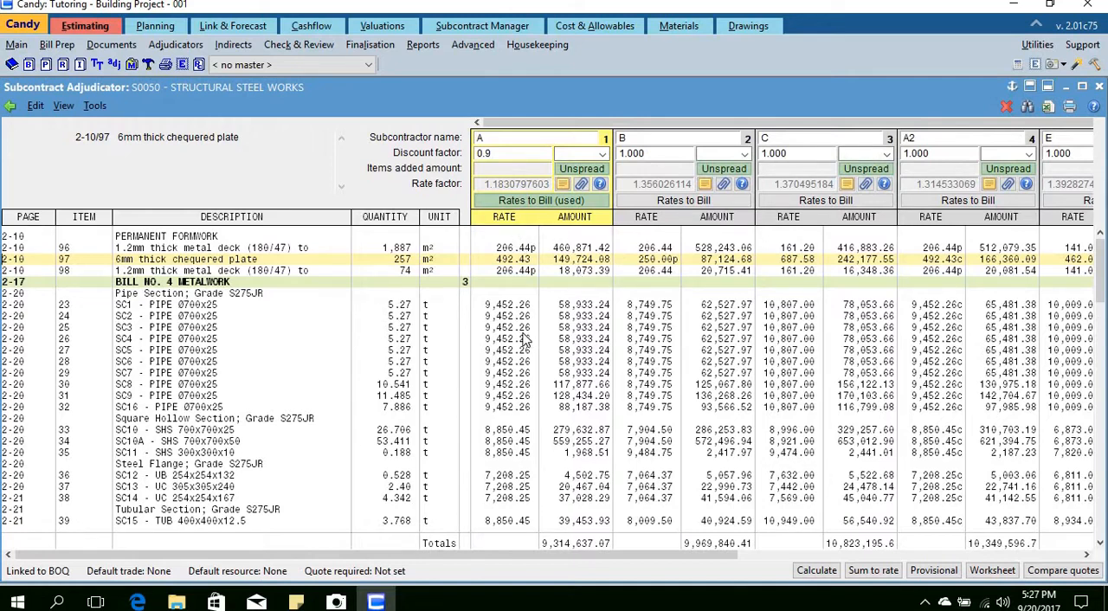
# Step: Set subcontractor A's discount factor to 1 in the structural steel works adjudication
pyautogui.click(62, 66)
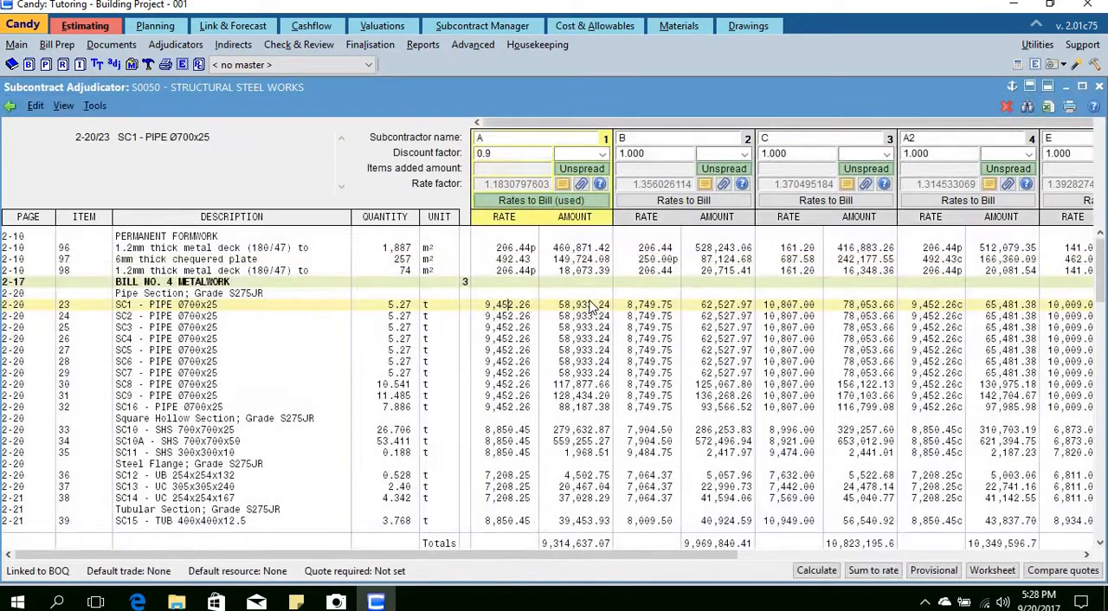
pyautogui.press('Up')
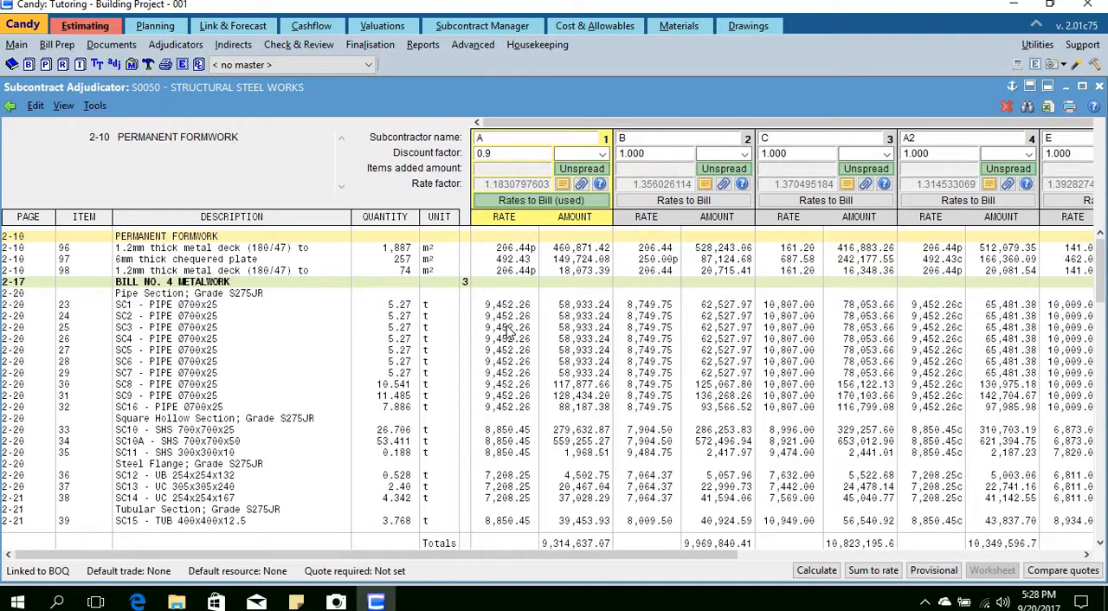
pyautogui.click(509, 154)
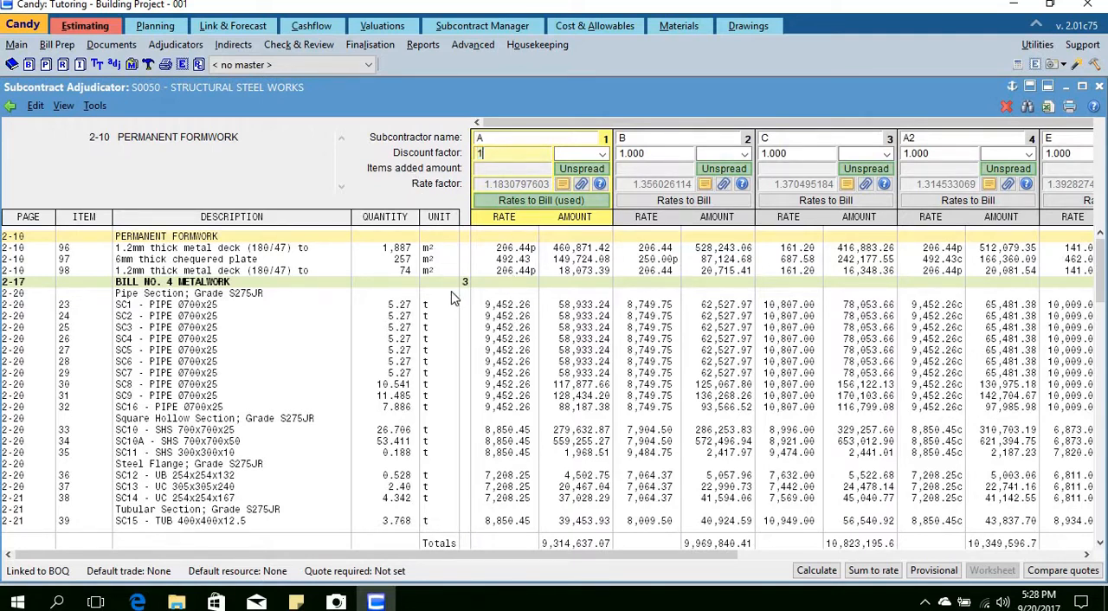
pyautogui.write('1')
pyautogui.click(512, 296)
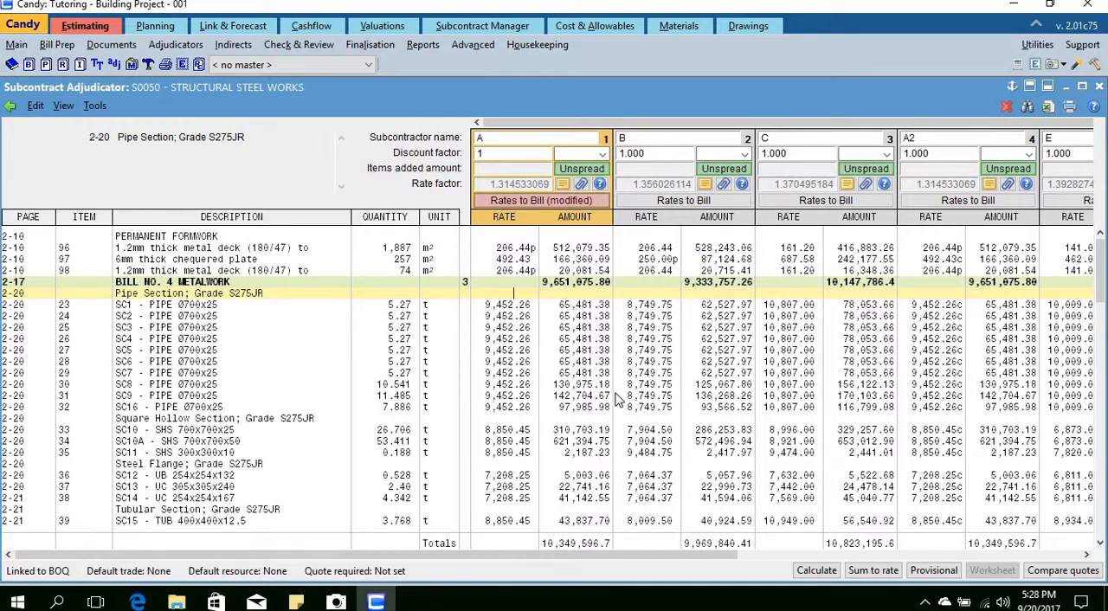
# Step: Send subcontractor A's rates to the BOQ net worksheets under S0050, clearing existing worksheets and copying the subcontractor name to the resource remarks
pyautogui.click(496, 307)
pyautogui.rightClick(507, 342)
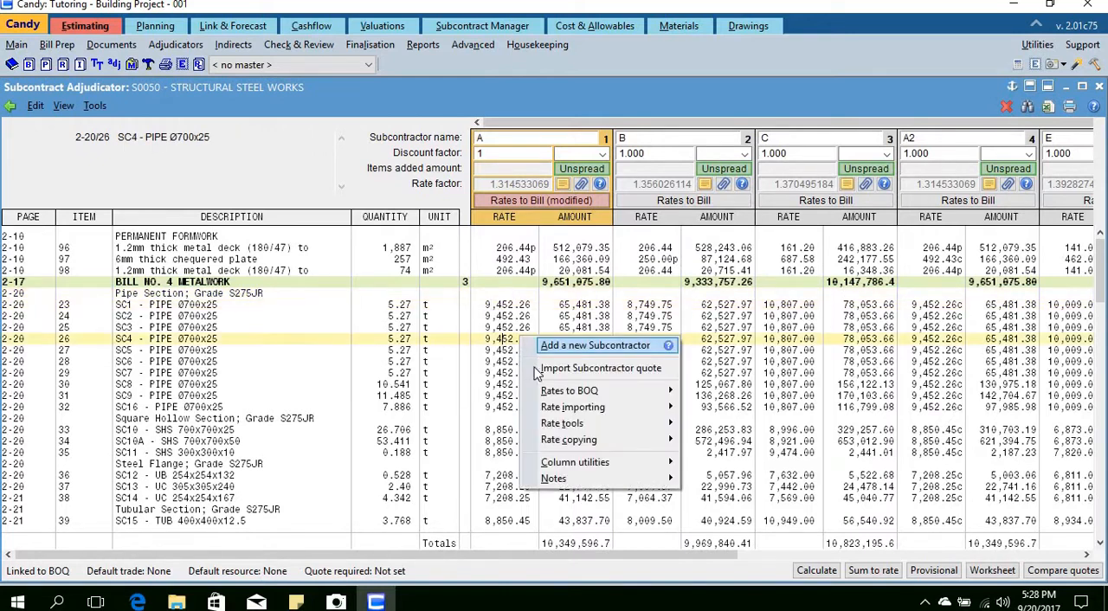
pyautogui.moveTo(589, 391)
pyautogui.click(717, 395)
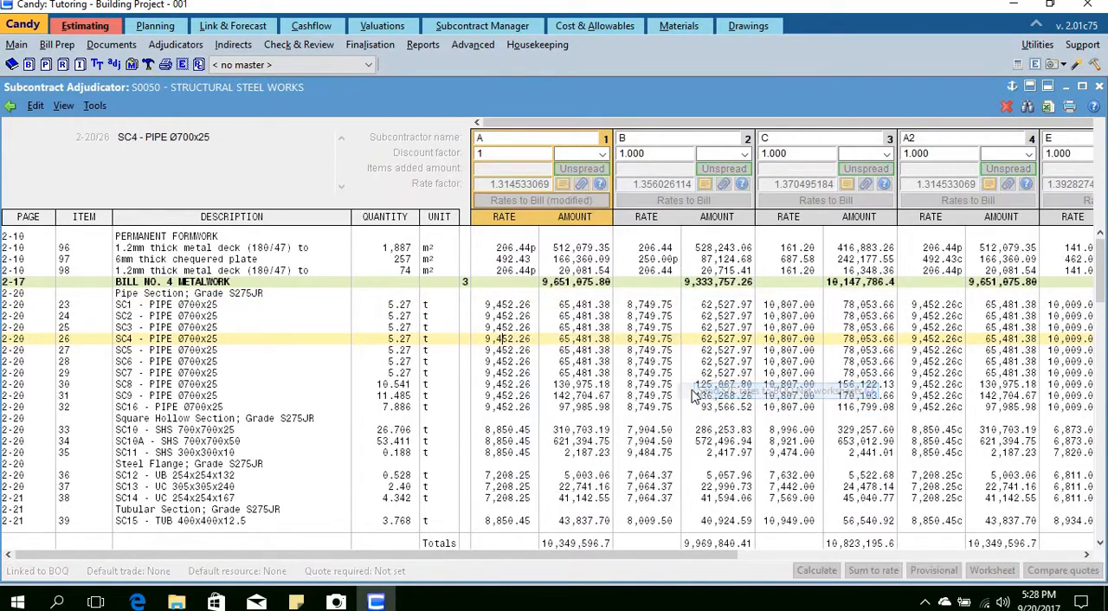
pyautogui.click(350, 318)
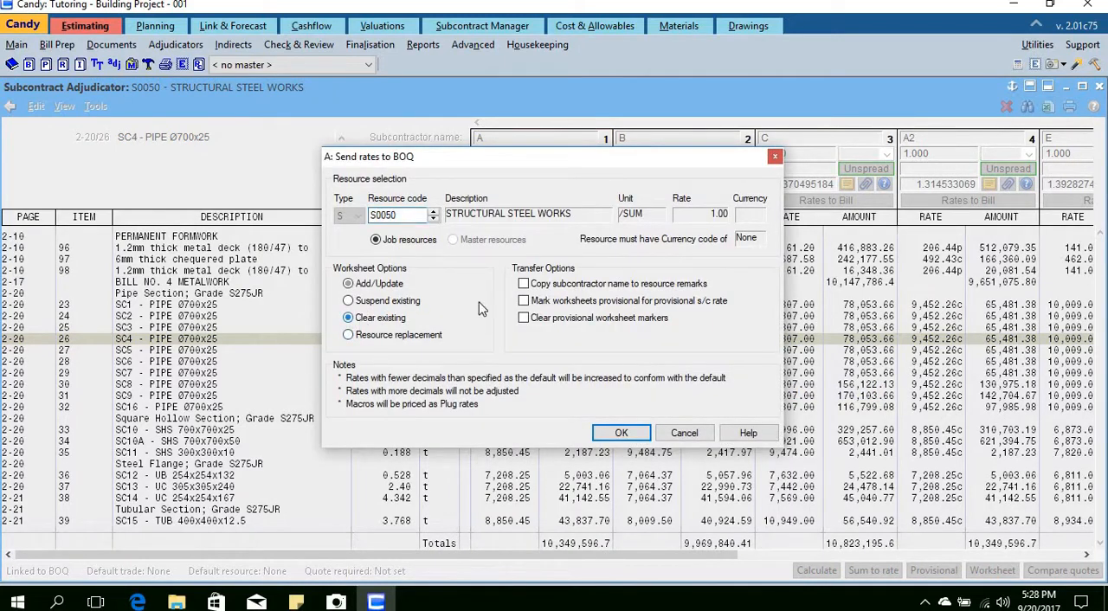
pyautogui.click(523, 285)
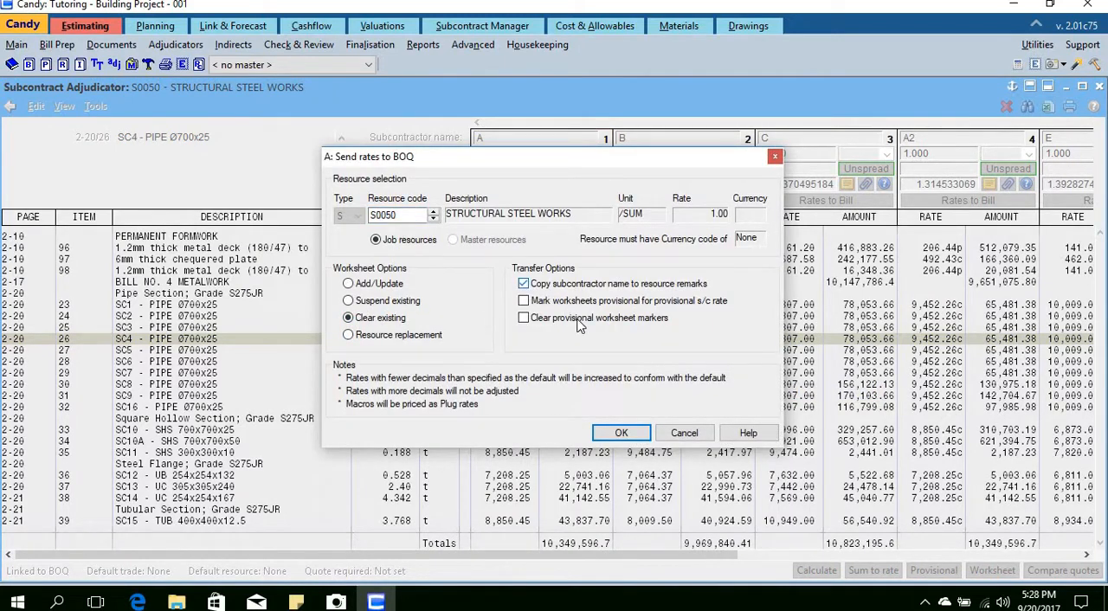
pyautogui.click(627, 436)
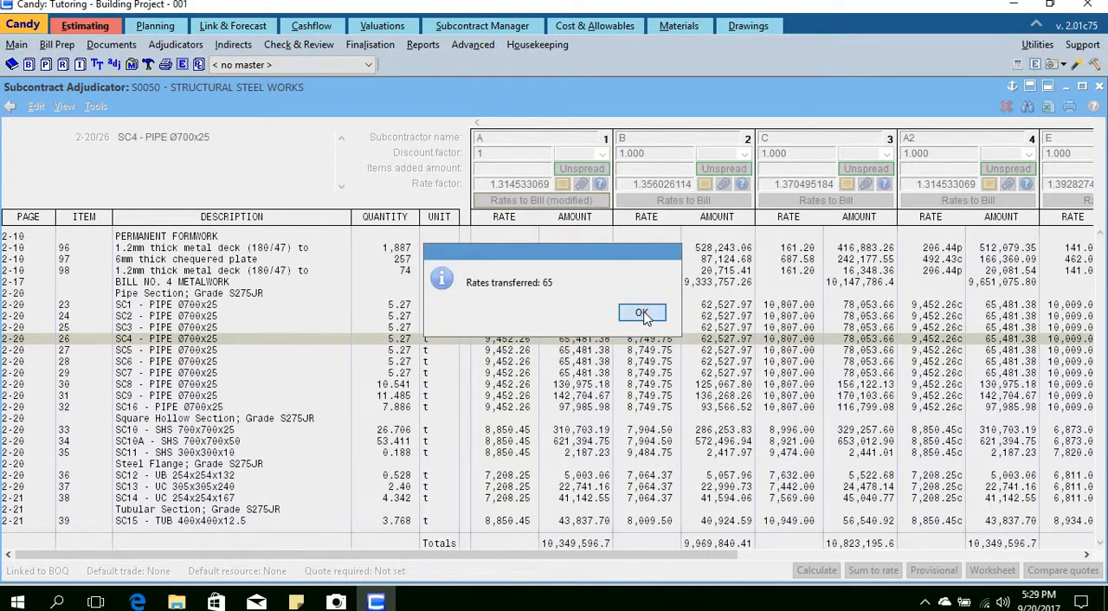
pyautogui.click(644, 315)
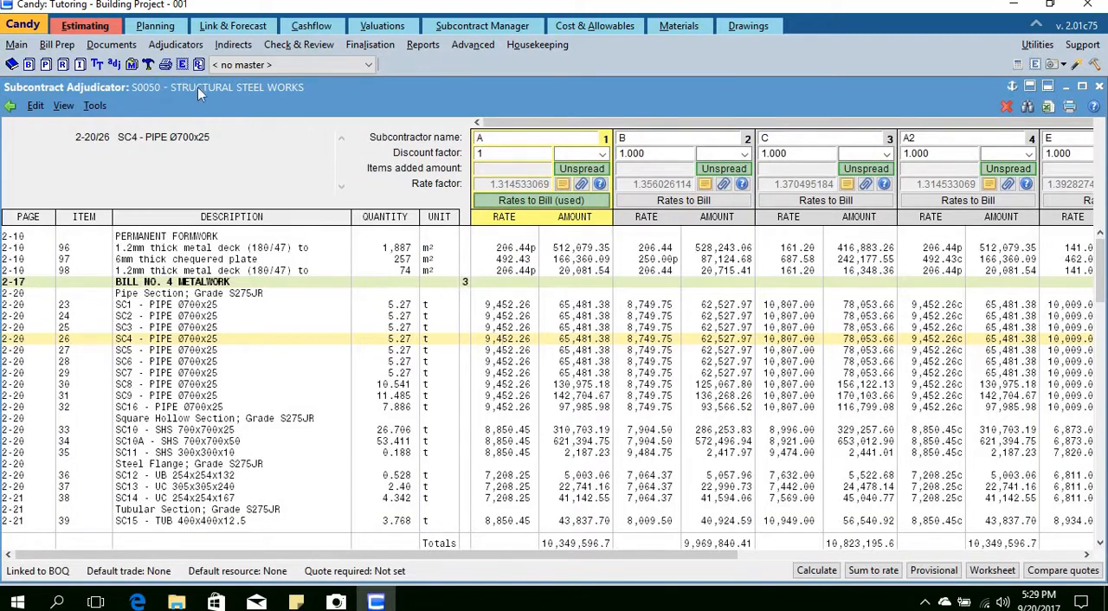
# Step: Recalculate the Resource List with structural steel works S0050 in view, and widen the bill quantity usage column to fit its figures
pyautogui.click(62, 65)
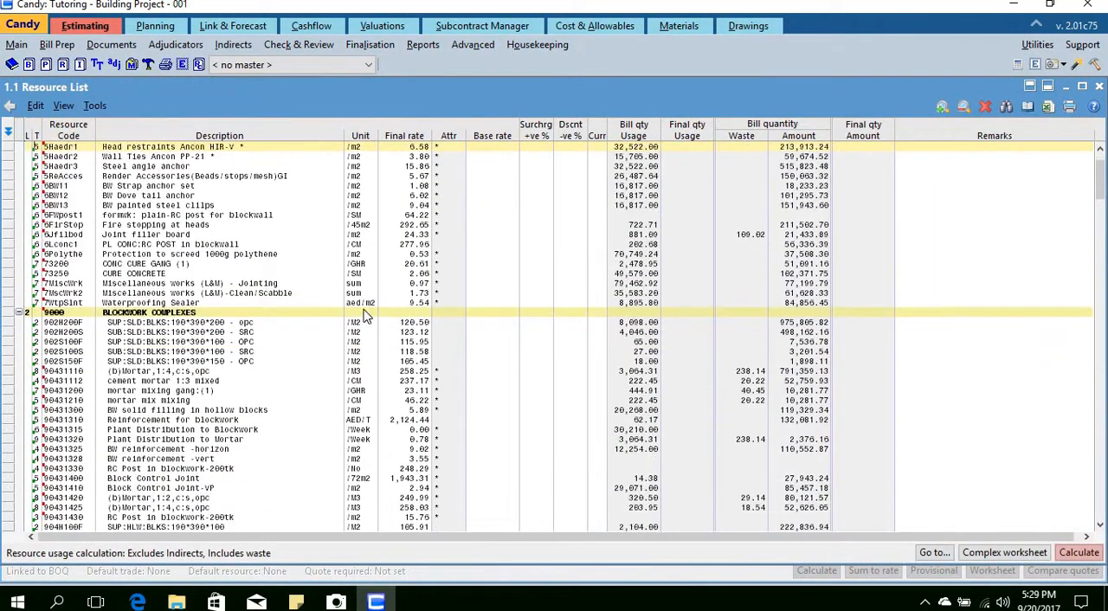
pyautogui.scroll(-15, 394, 331)
pyautogui.scroll(-20, 360, 305)
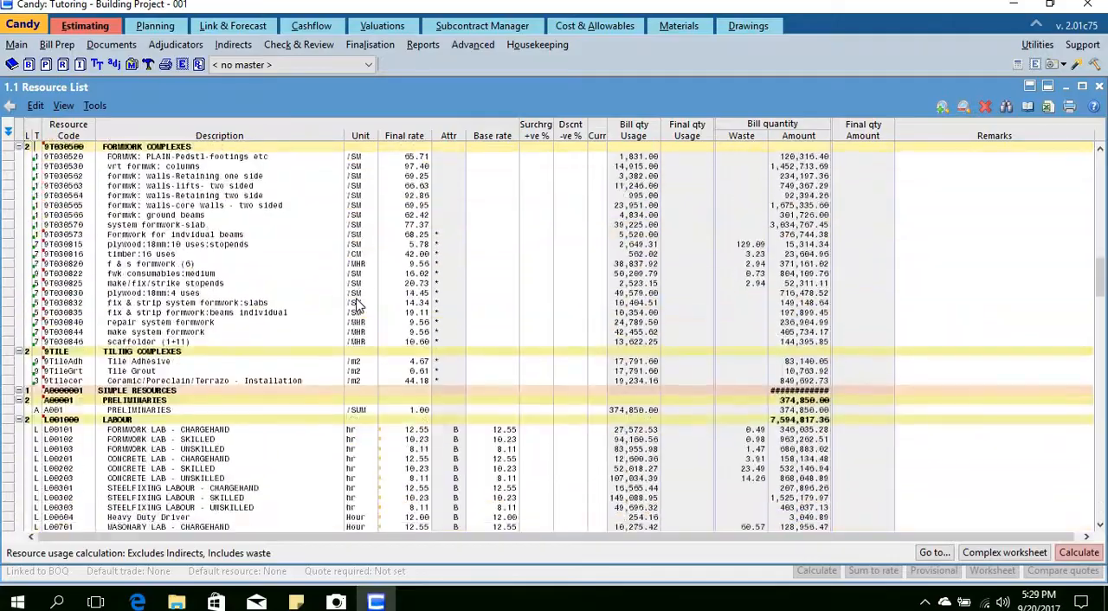
pyautogui.scroll(-20, 354, 303)
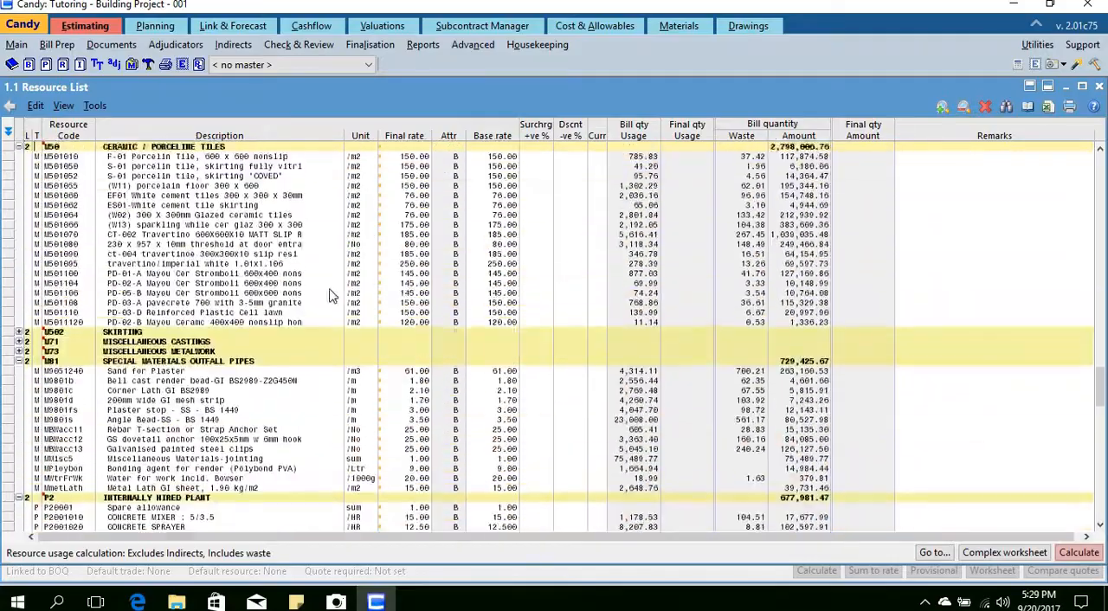
pyautogui.scroll(2, 251, 290)
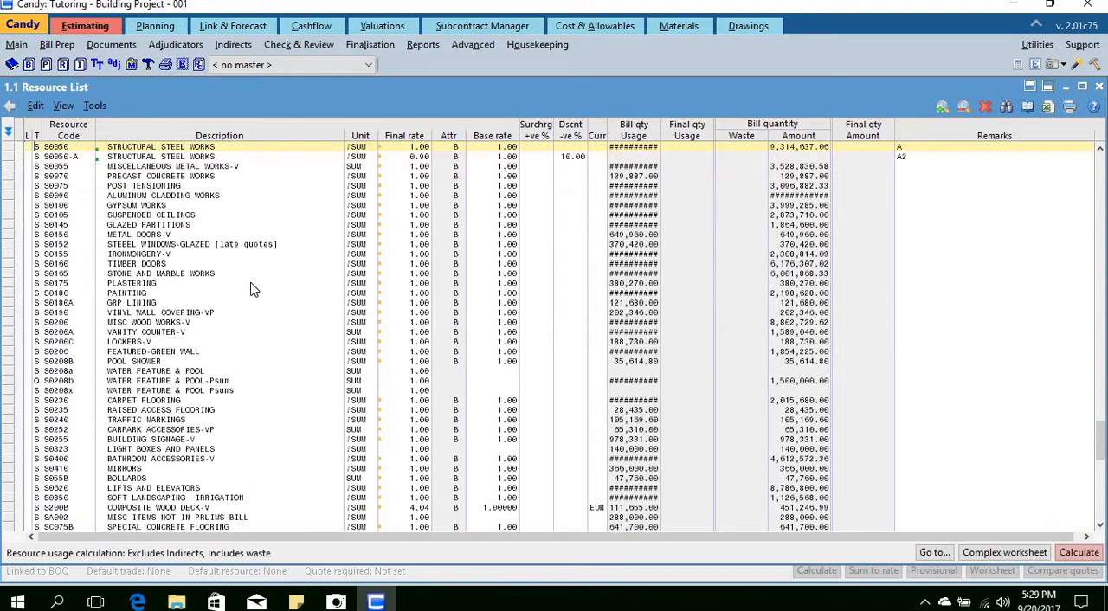
pyautogui.click(151, 168)
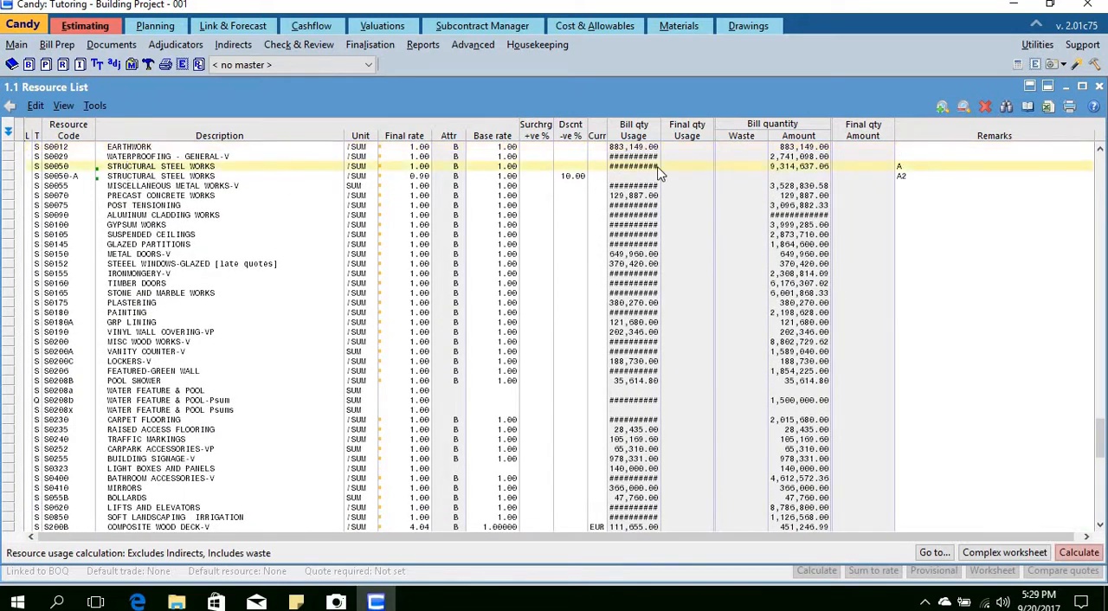
pyautogui.click(1070, 558)
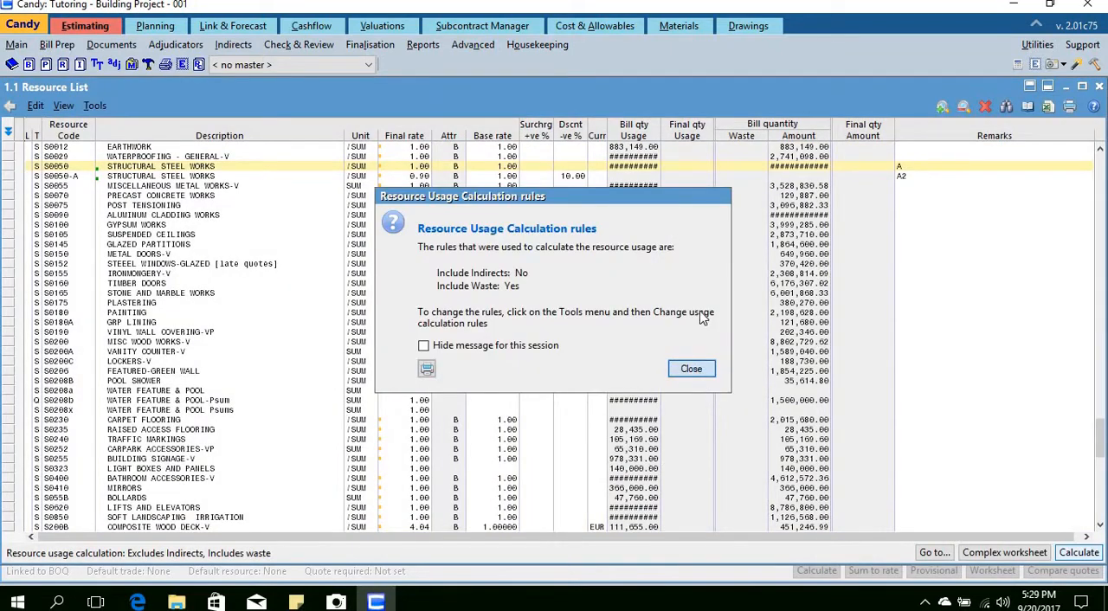
pyautogui.click(695, 368)
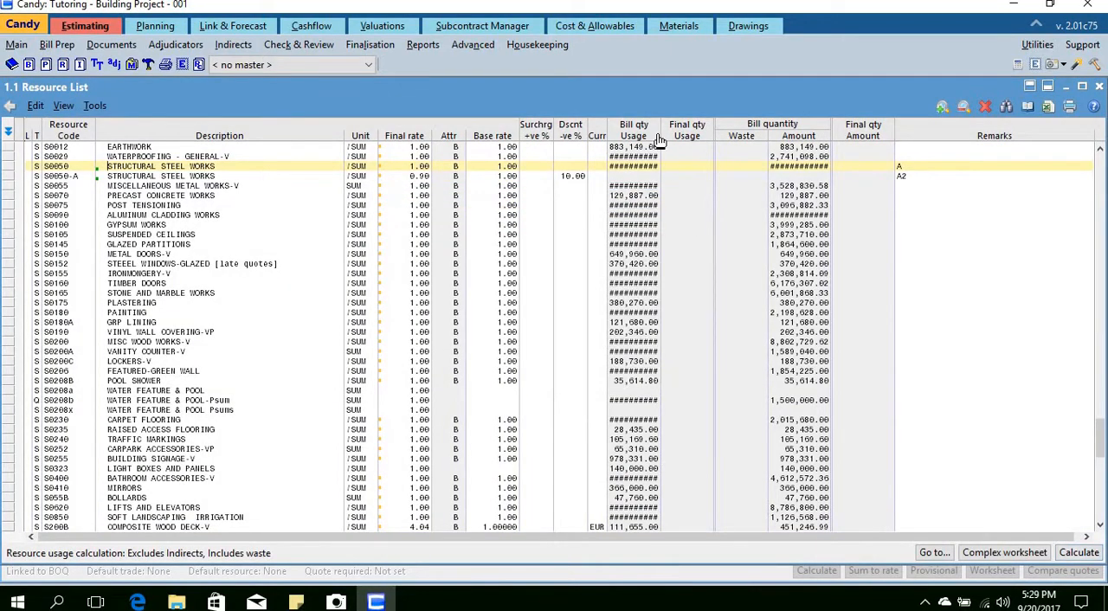
pyautogui.moveTo(662, 135); pyautogui.dragTo(683, 136)
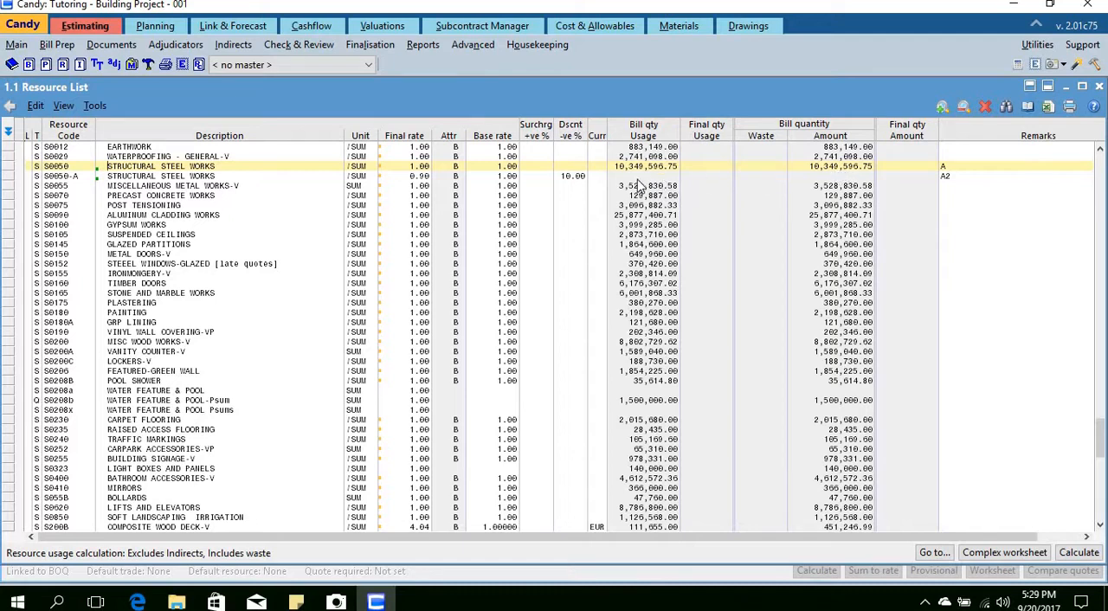
# Step: Clear the discount percentage of structural steel works resource S0050-A
pyautogui.click(563, 177)
pyautogui.press('Delete')
pyautogui.press('Delete')
pyautogui.press('Delete')
pyautogui.press('Delete')
pyautogui.press('Delete')
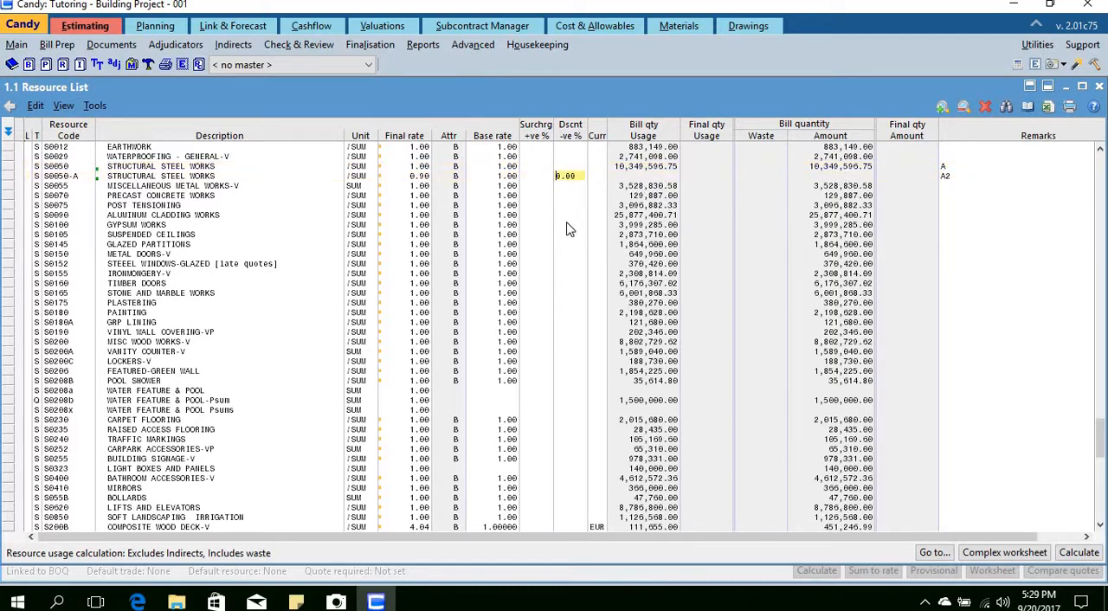
pyautogui.click(567, 226)
pyautogui.click(560, 168)
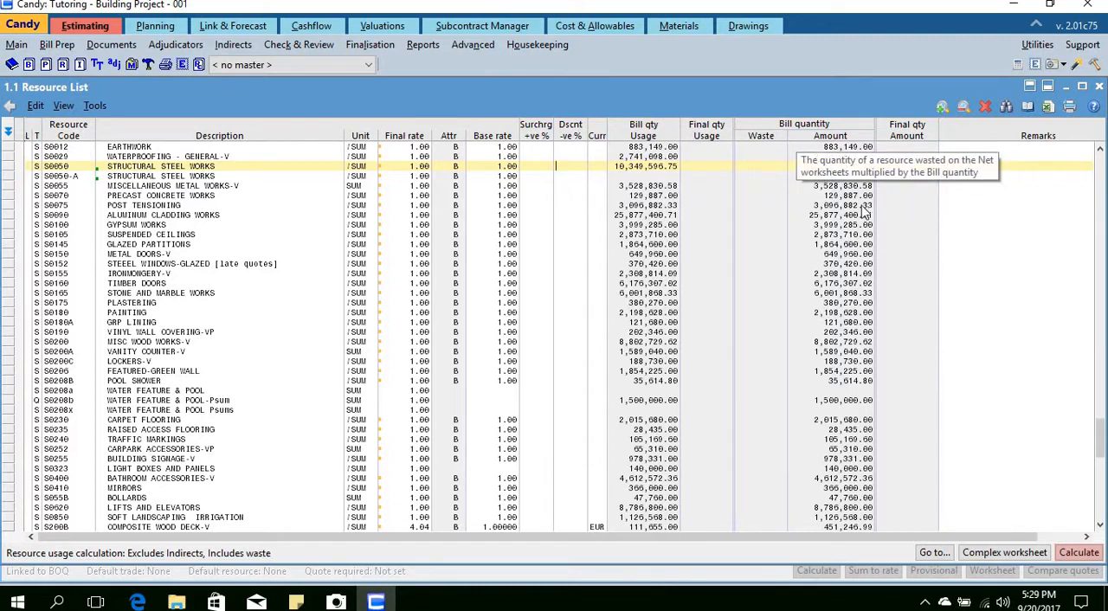
pyautogui.click(900, 205)
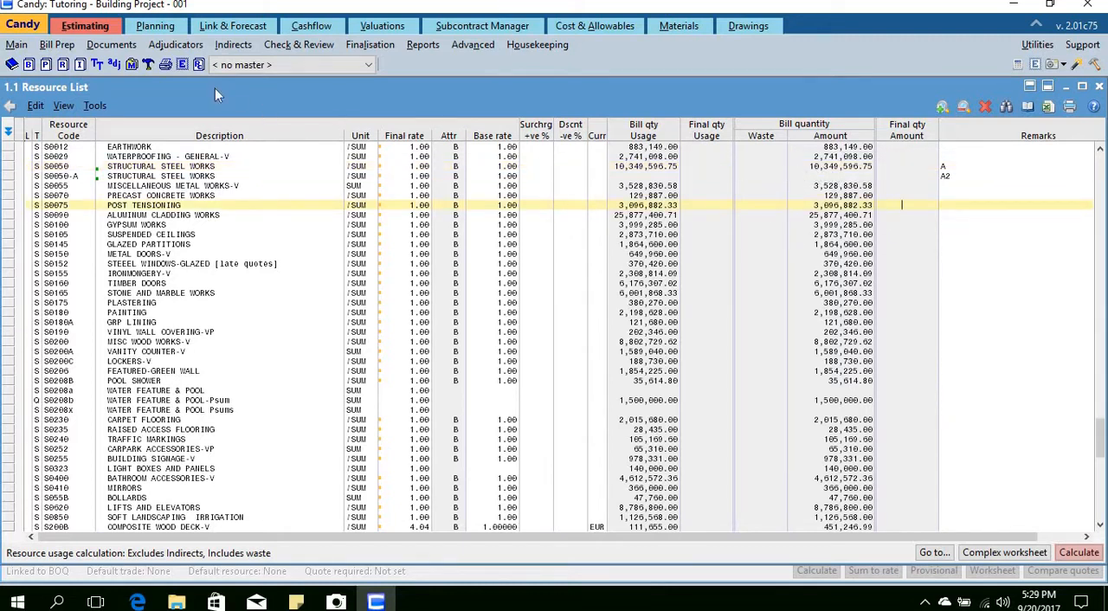
# Step: Reopen the S0050 structural steel works adjudication and set subcontractor A's discount factor to 0.9
pyautogui.click(113, 65)
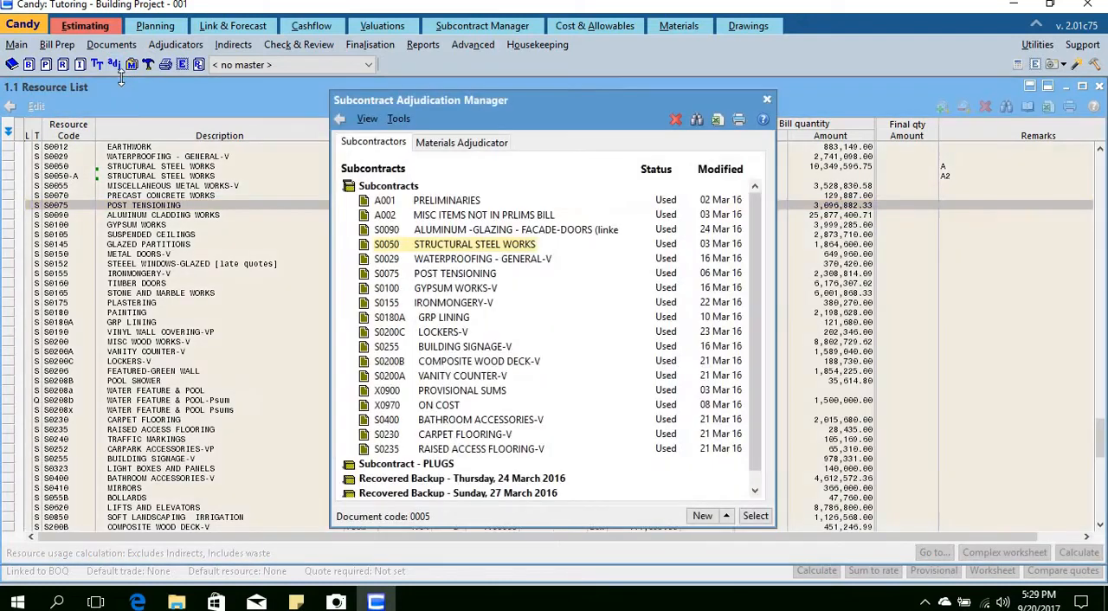
pyautogui.doubleClick(466, 246)
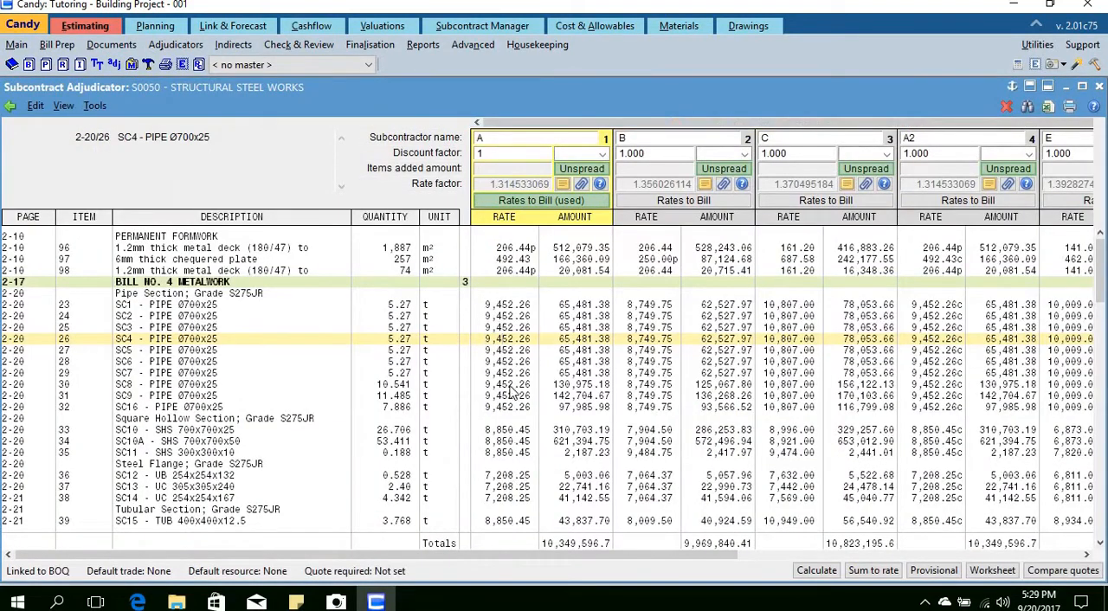
pyautogui.click(490, 153)
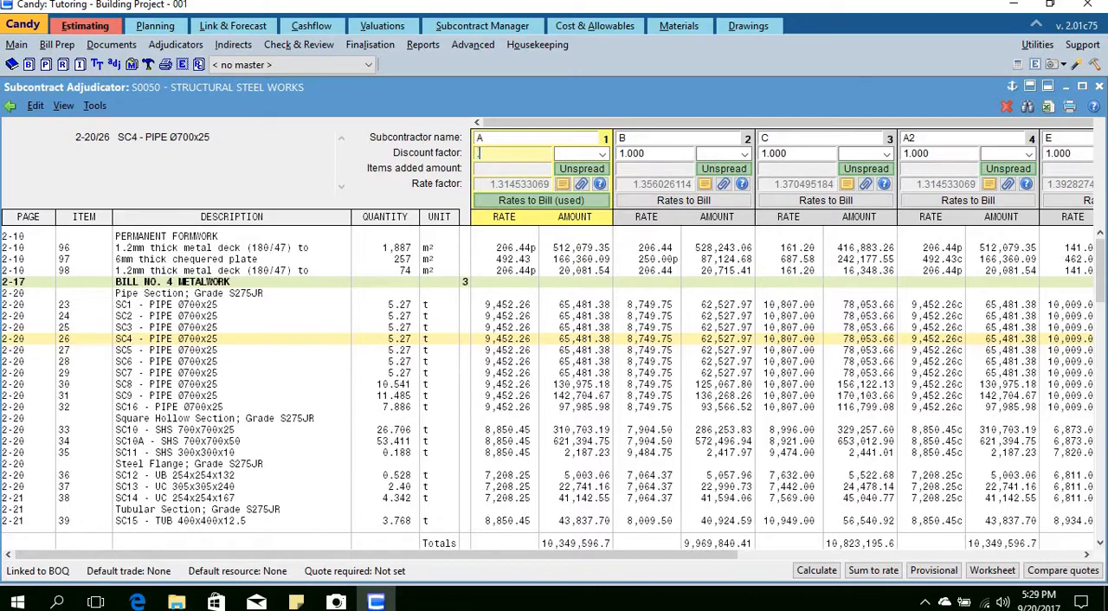
pyautogui.click(503, 318)
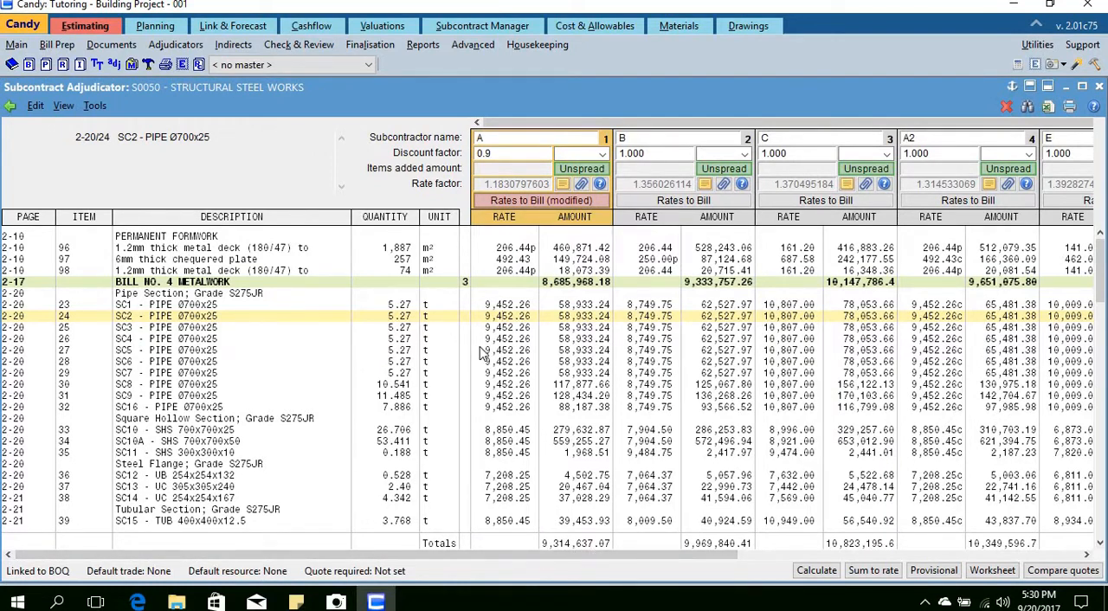
# Step: Send subcontractor A's discounted rates to the BOQ net worksheets using resource code S0050, clearing existing worksheets
pyautogui.rightClick(497, 332)
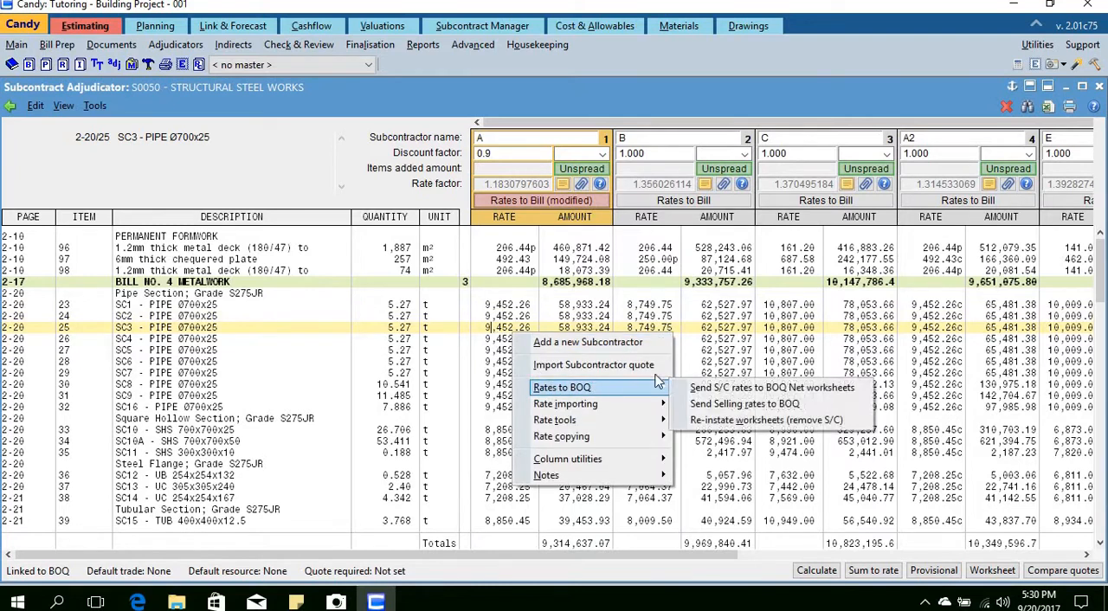
pyautogui.moveTo(628, 392)
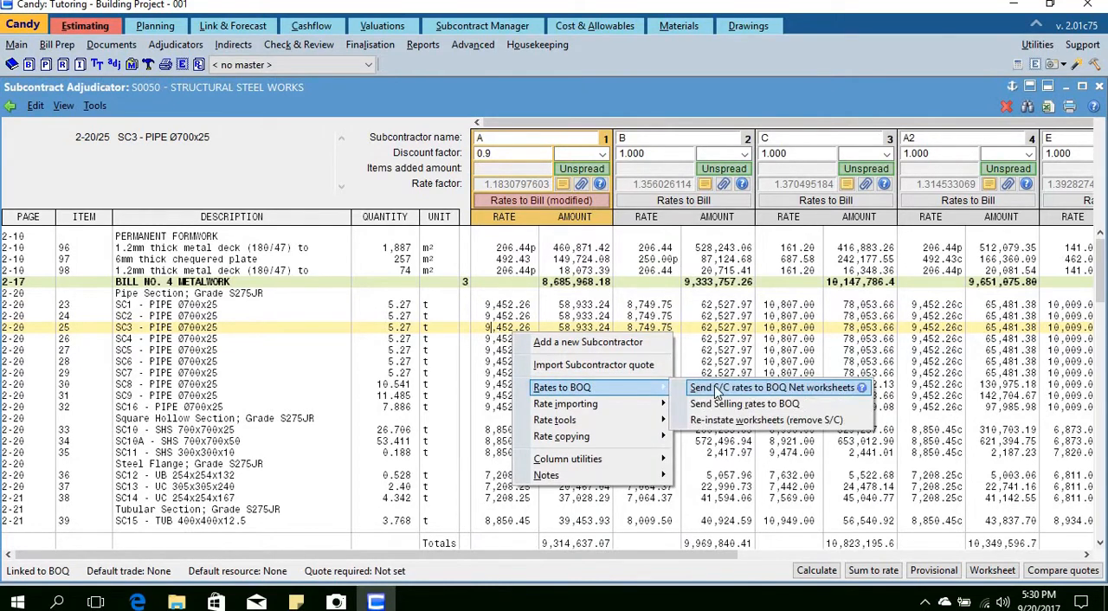
pyautogui.click(714, 387)
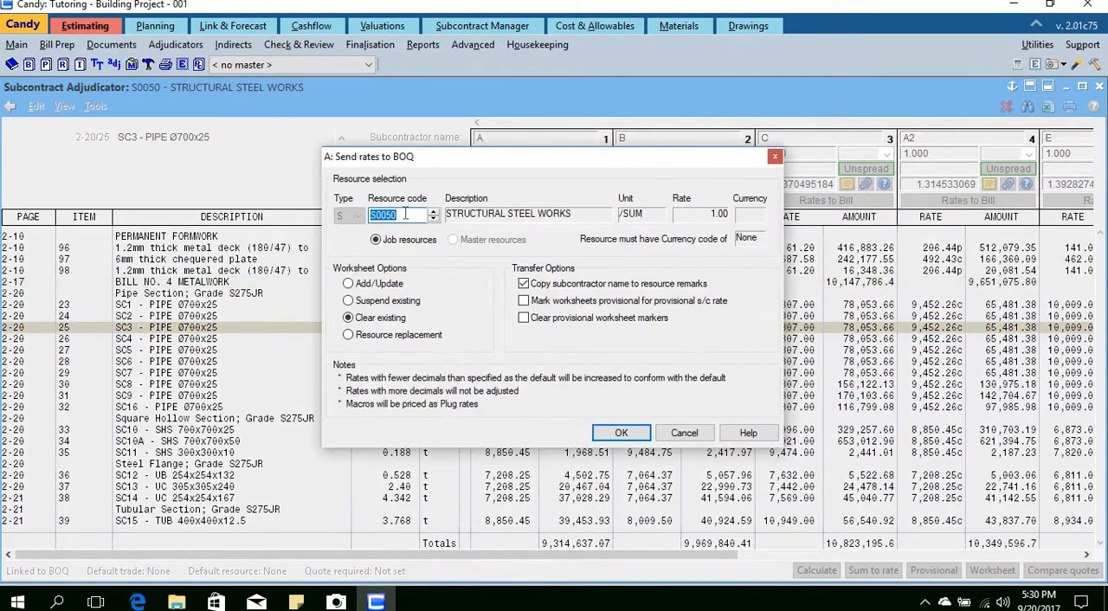
pyautogui.click(404, 216)
pyautogui.click(621, 435)
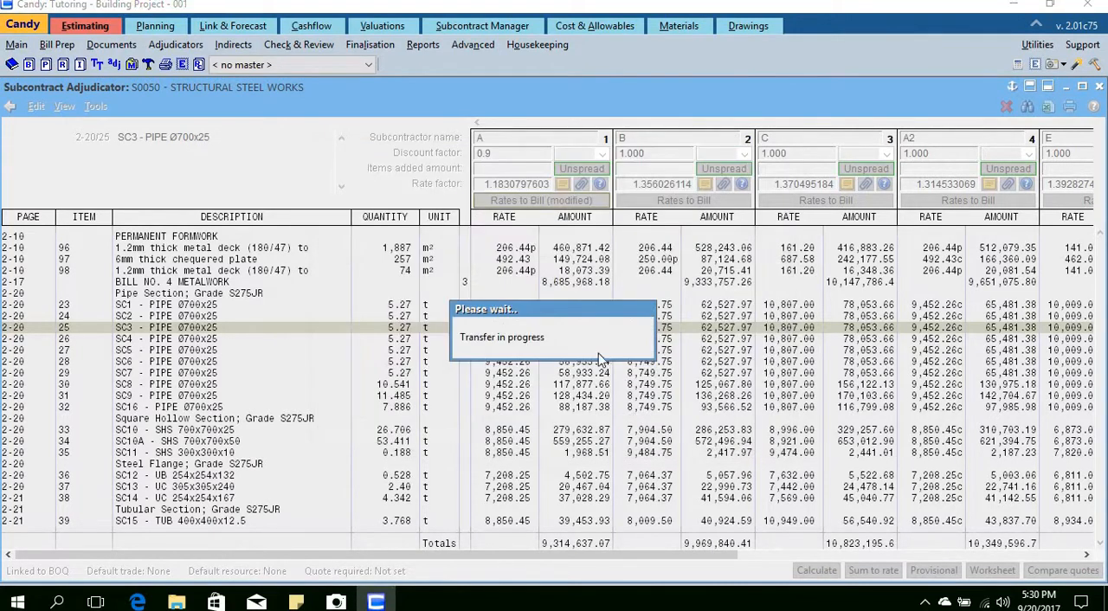
pyautogui.click(634, 314)
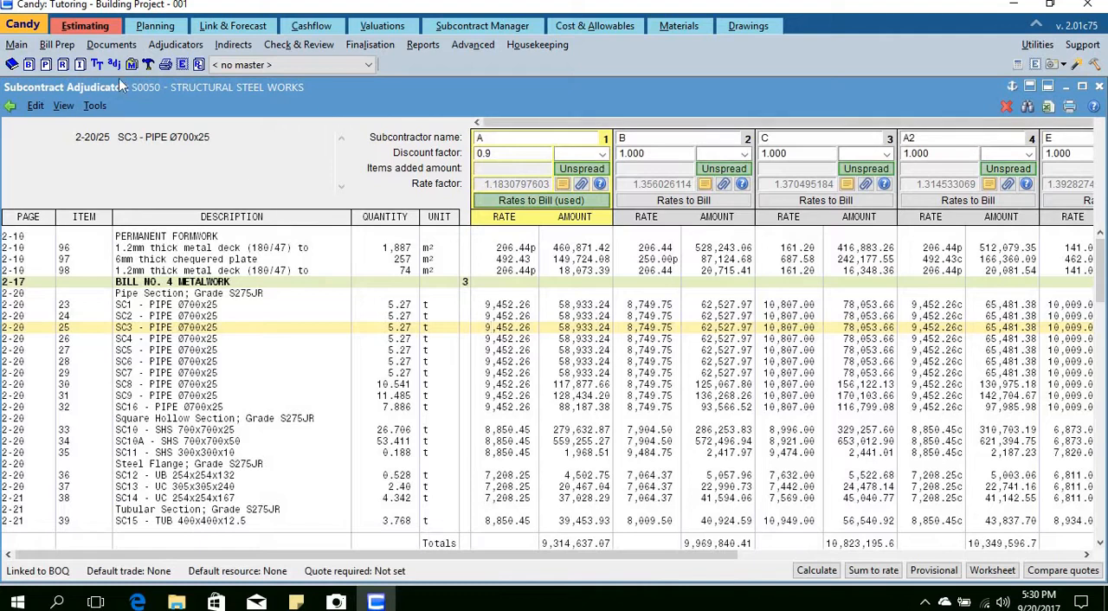
# Step: Recalculate resource usage in the Resource List and check the bill quantity usage of structural steel works S0050
pyautogui.click(62, 65)
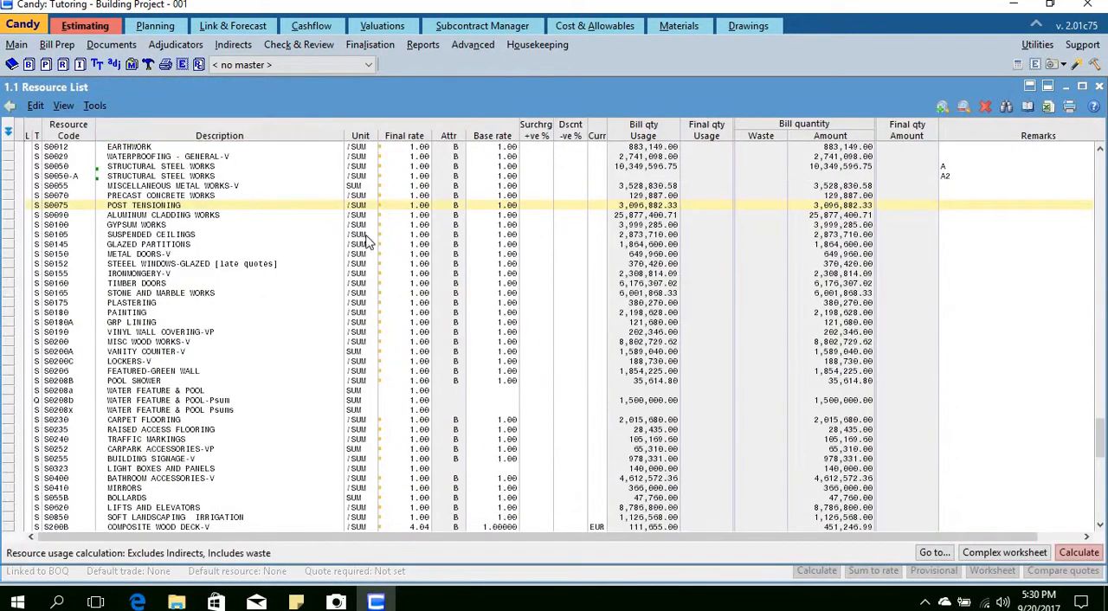
pyautogui.click(1072, 552)
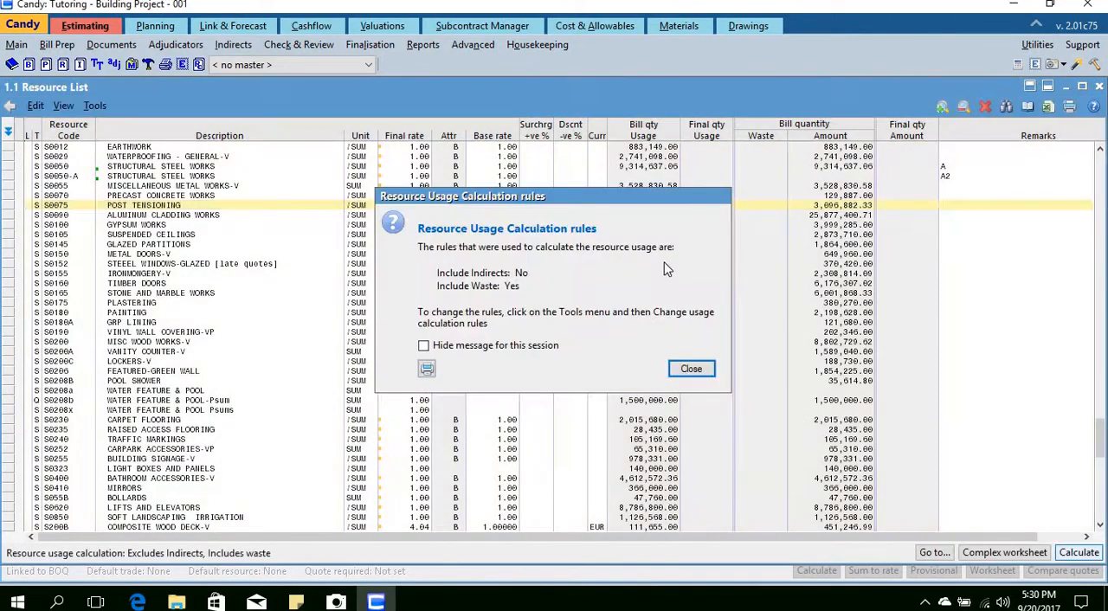
pyautogui.click(691, 370)
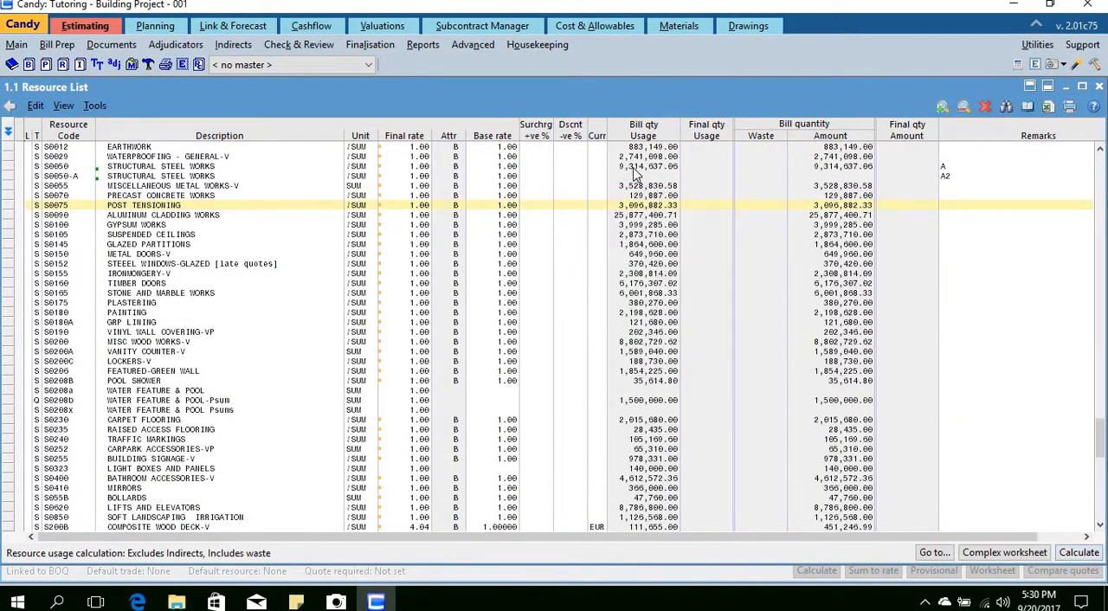
pyautogui.click(633, 166)
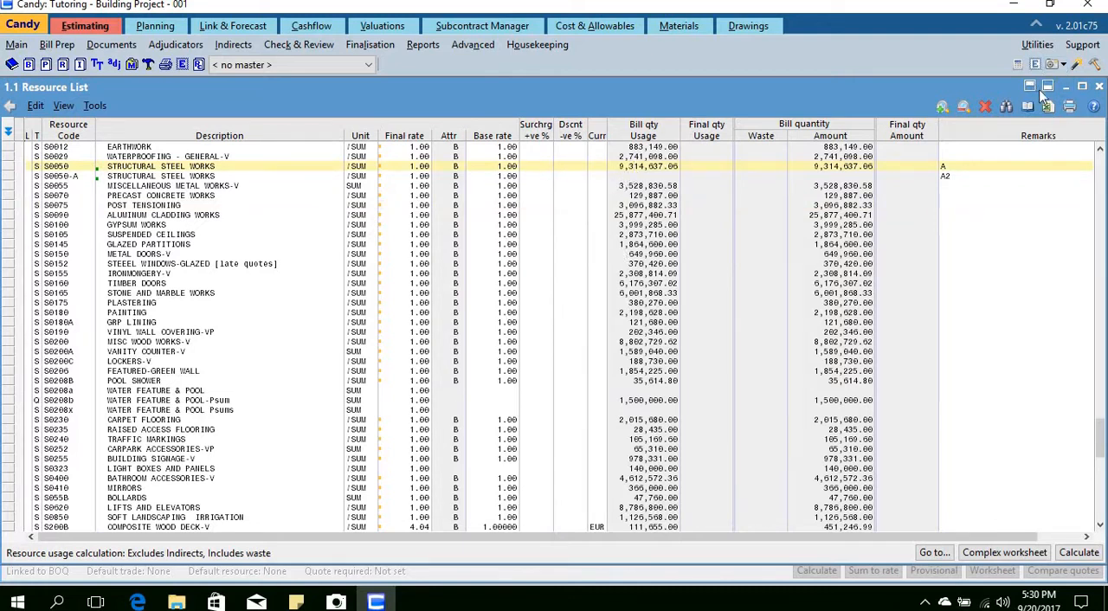
# Step: Arrange the Resource List above the S0050 Subcontract Adjudicator and compare the structural steel usage with subcontractor A's total
pyautogui.click(1030, 86)
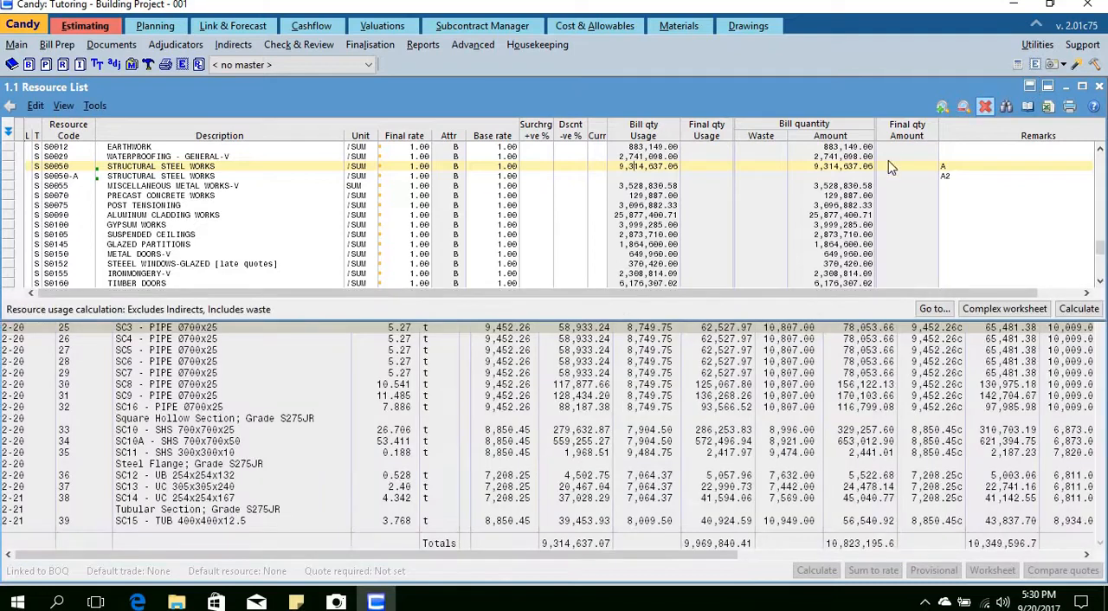
pyautogui.click(928, 329)
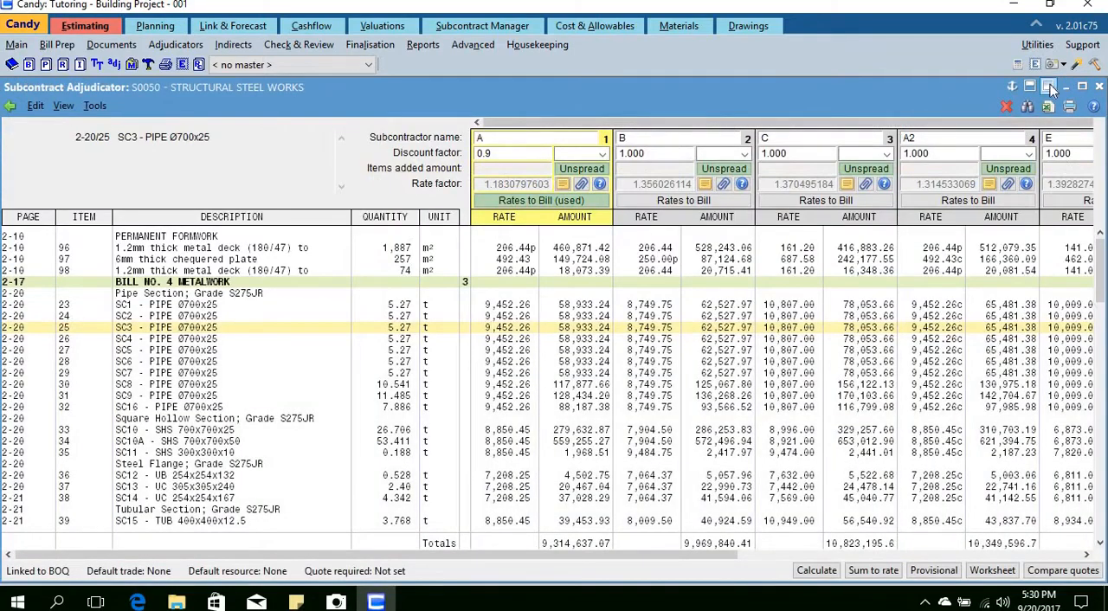
pyautogui.click(1048, 86)
pyautogui.scroll(-3, 514, 471)
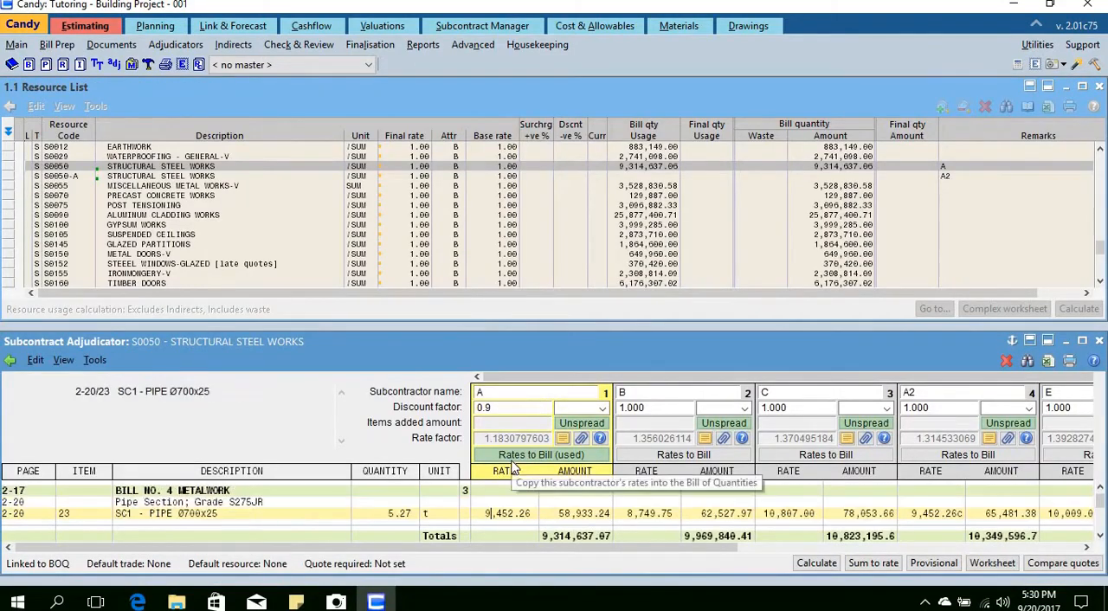
pyautogui.scroll(1, 504, 393)
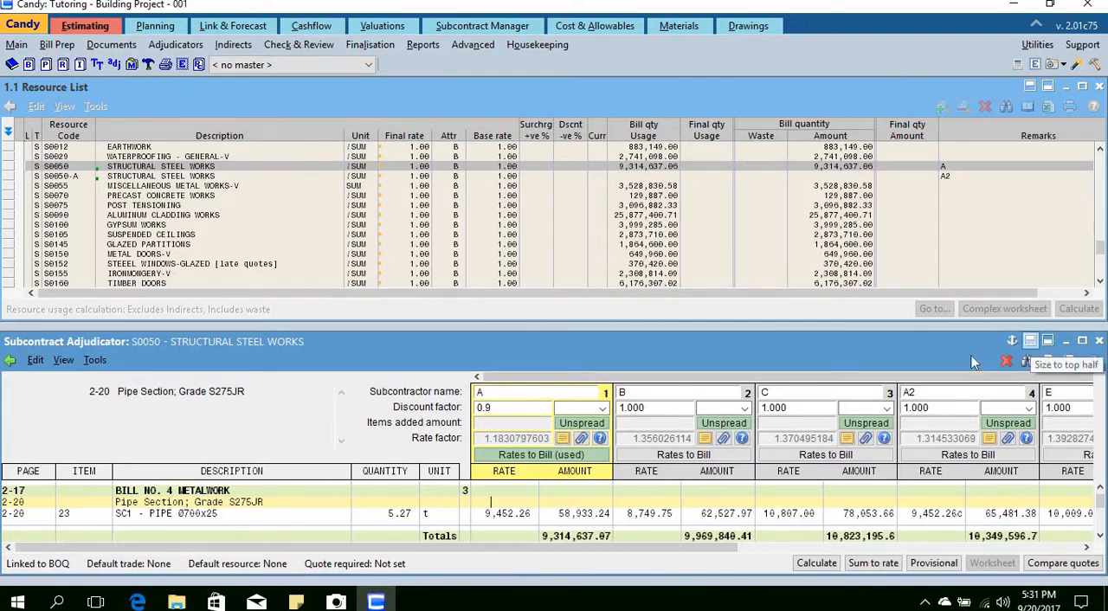
# Step: Maximize the S0050 Subcontract Adjudicator and compare the pipe section rates of subcontractors A and A2
pyautogui.click(1031, 343)
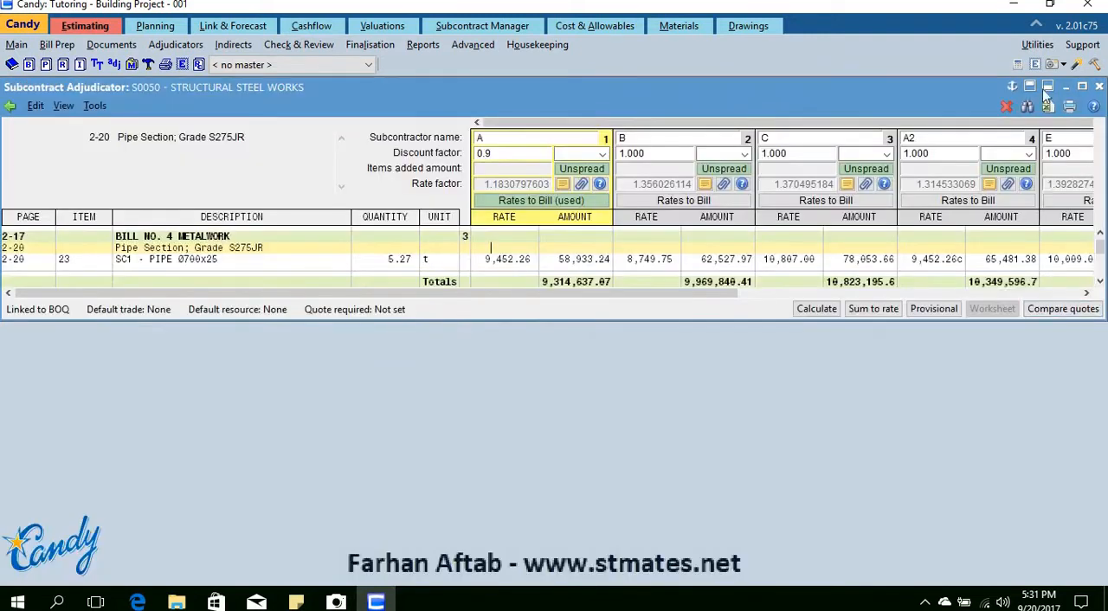
pyautogui.click(1083, 87)
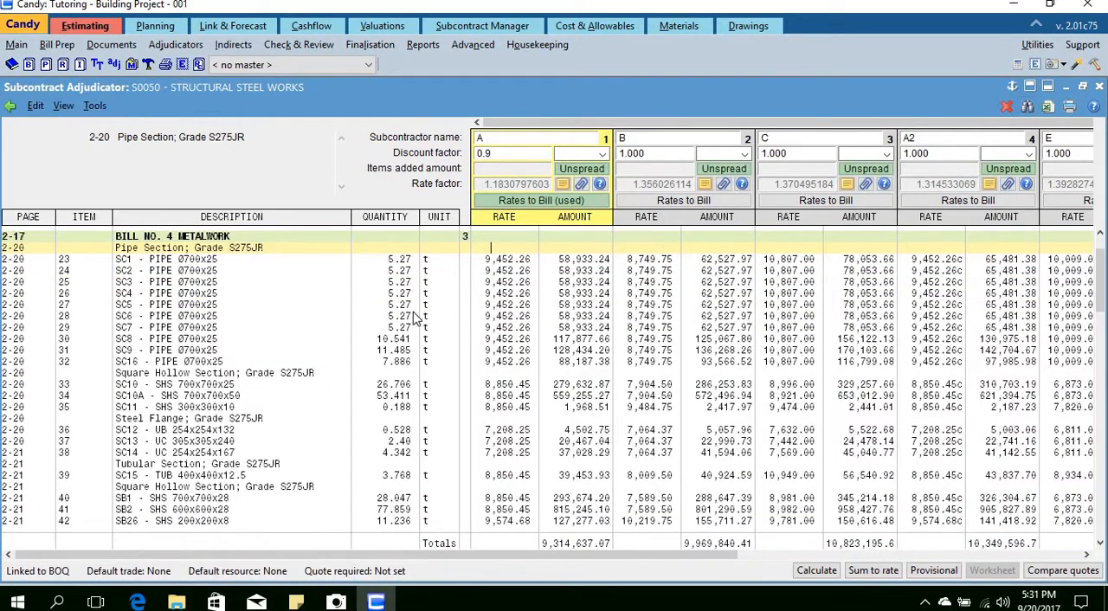
pyautogui.click(517, 307)
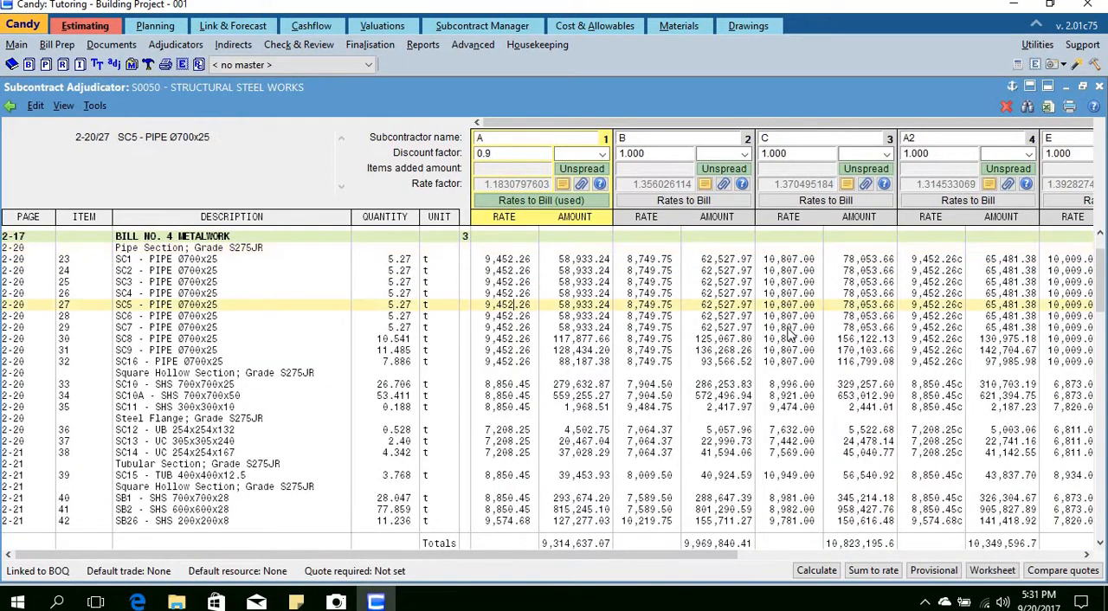
pyautogui.click(938, 282)
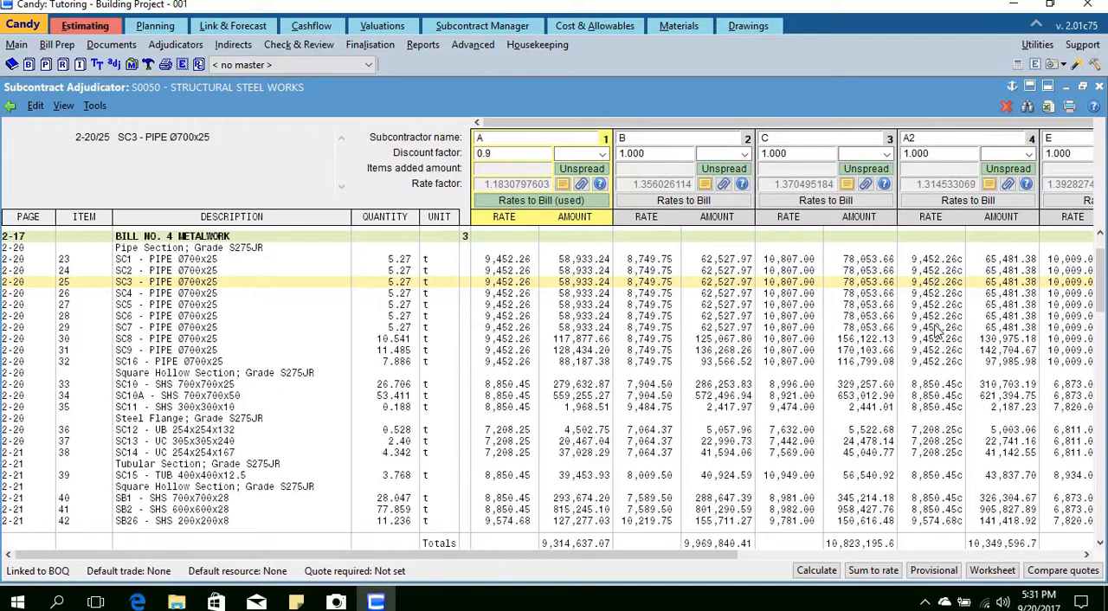
# Step: Send subcontractor A2's rates to the BOQ using resource code S0050-A, clearing existing worksheets and copying the subcontractor name to remarks
pyautogui.rightClick(923, 306)
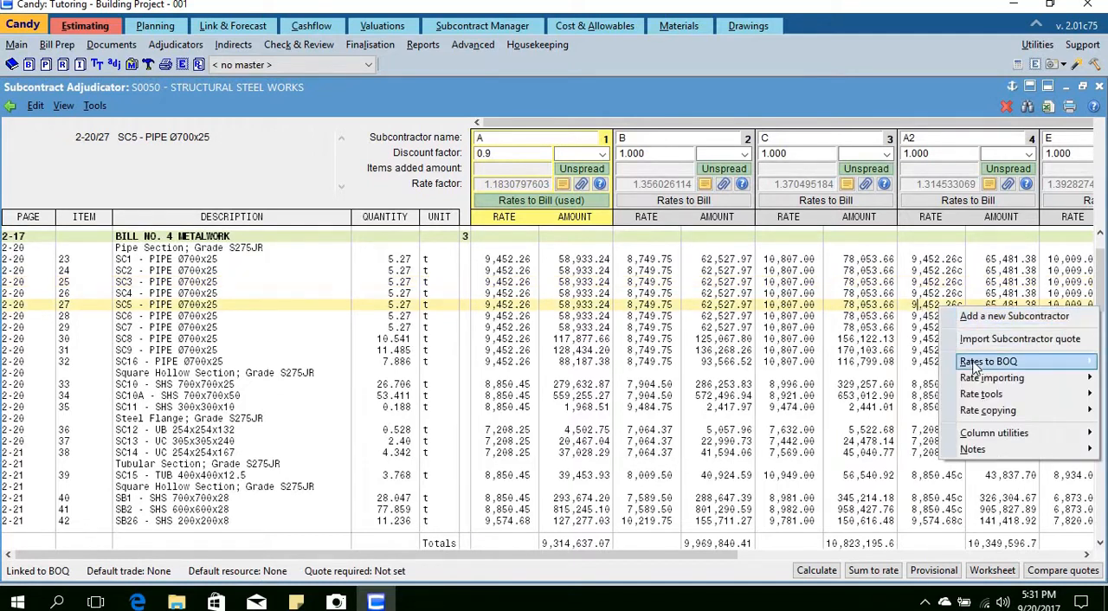
pyautogui.moveTo(987, 362)
pyautogui.click(847, 362)
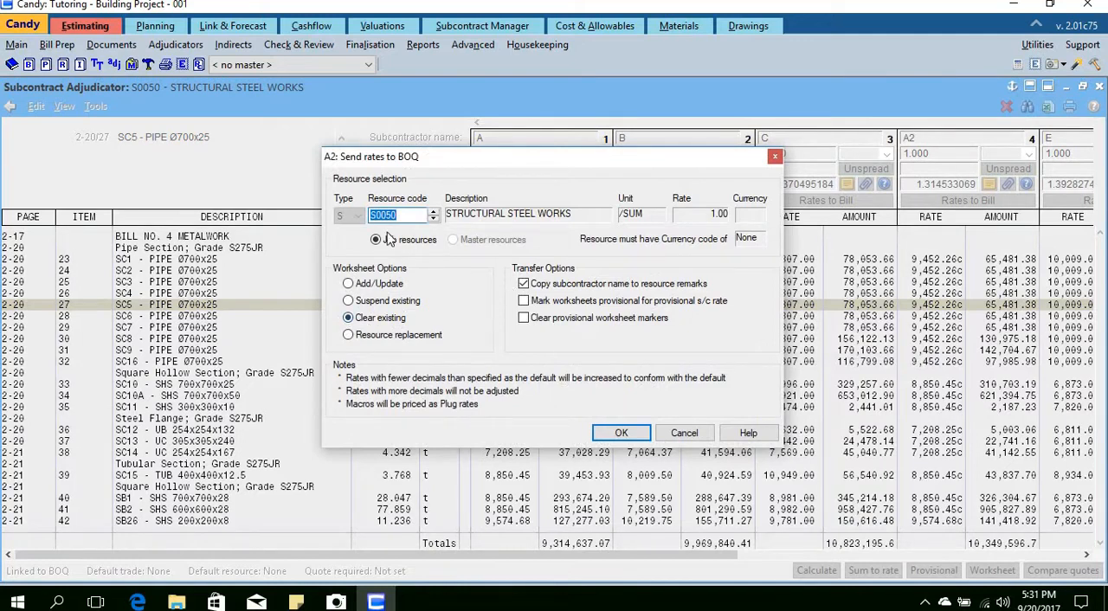
pyautogui.click(417, 218)
pyautogui.click(618, 432)
pyautogui.click(642, 315)
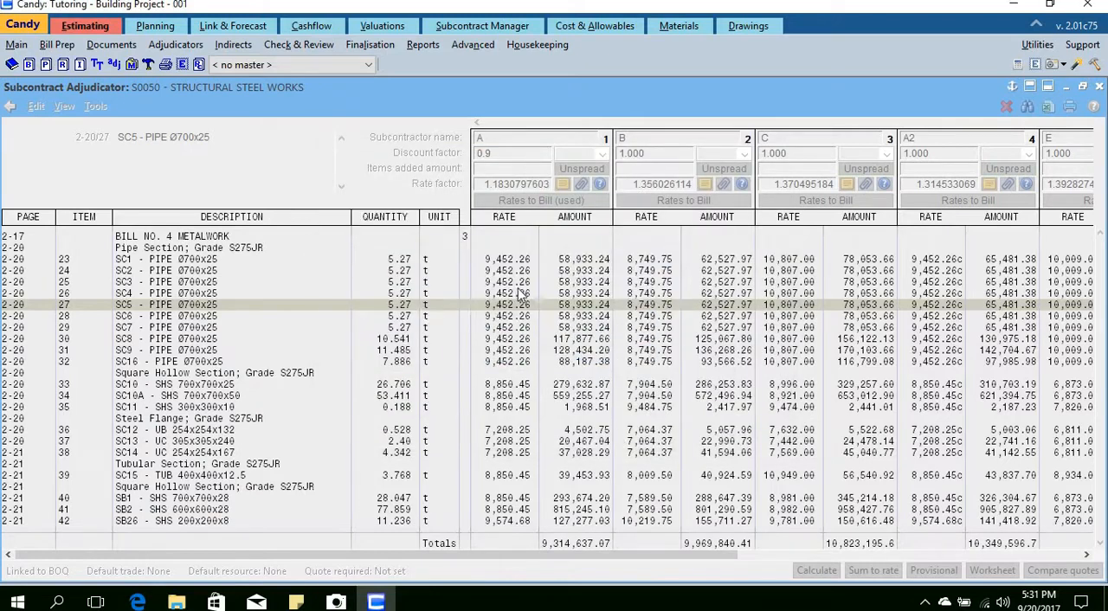
# Step: Recalculate resource usage in the Resource List and check the bill quantity usage of structural steel works S0050-A
pyautogui.click(62, 65)
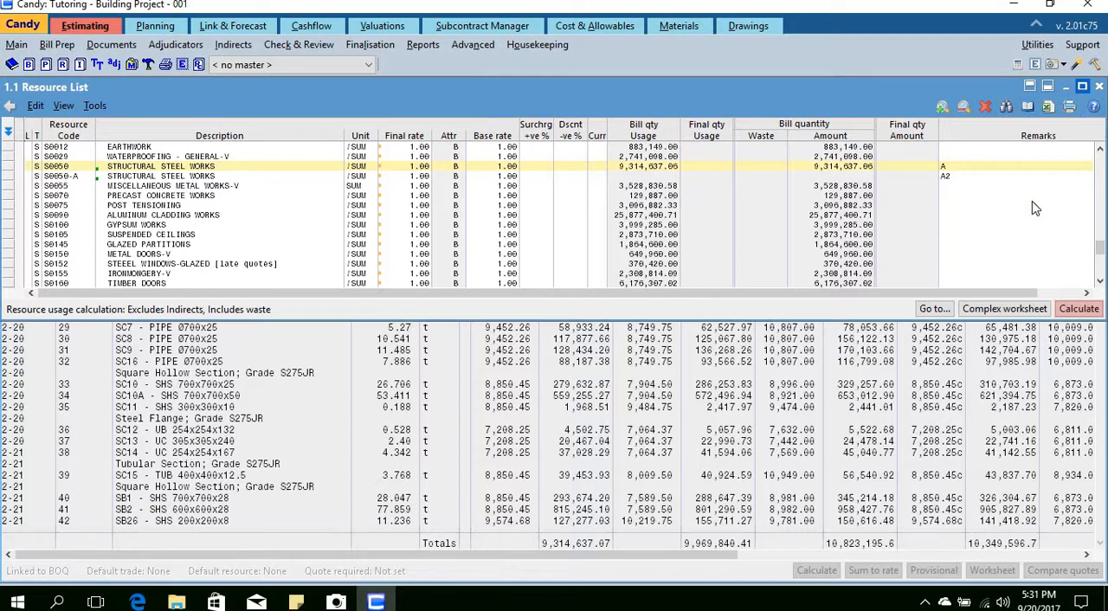
pyautogui.click(145, 178)
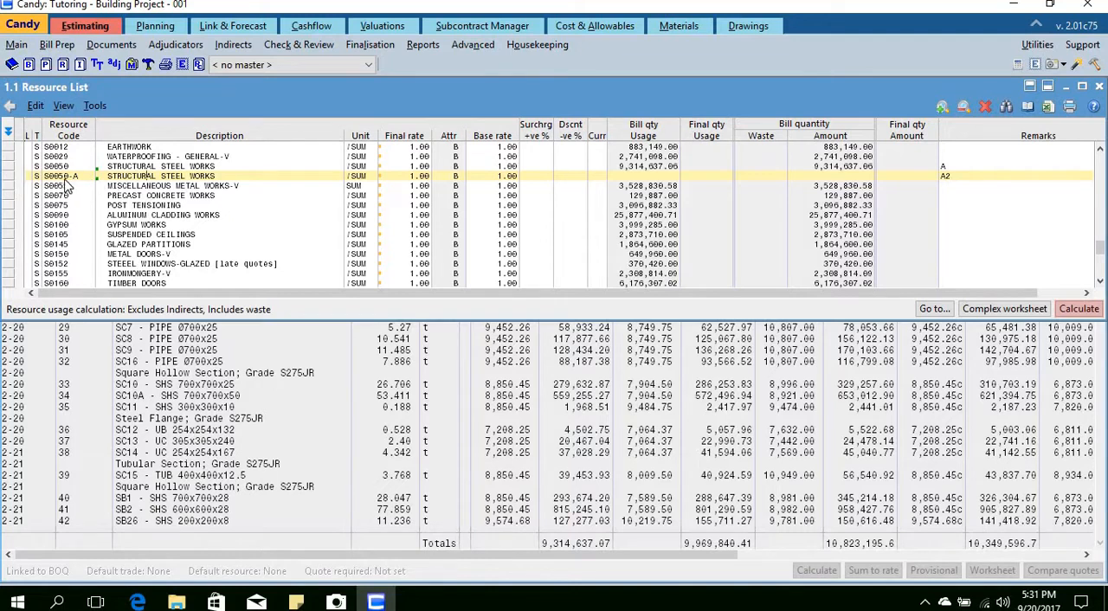
pyautogui.click(1079, 309)
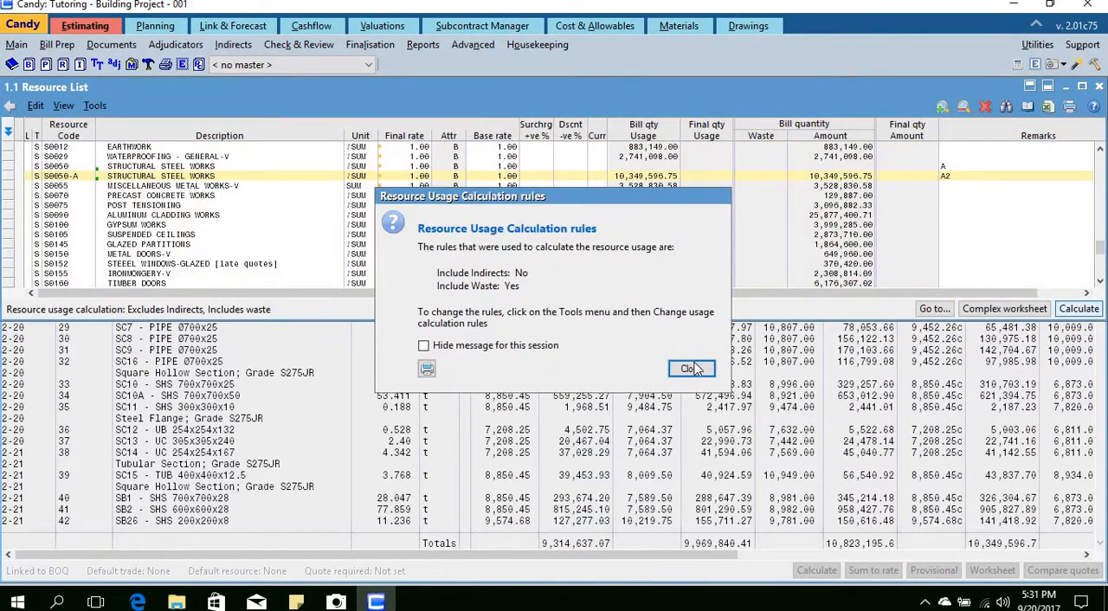
pyautogui.click(692, 370)
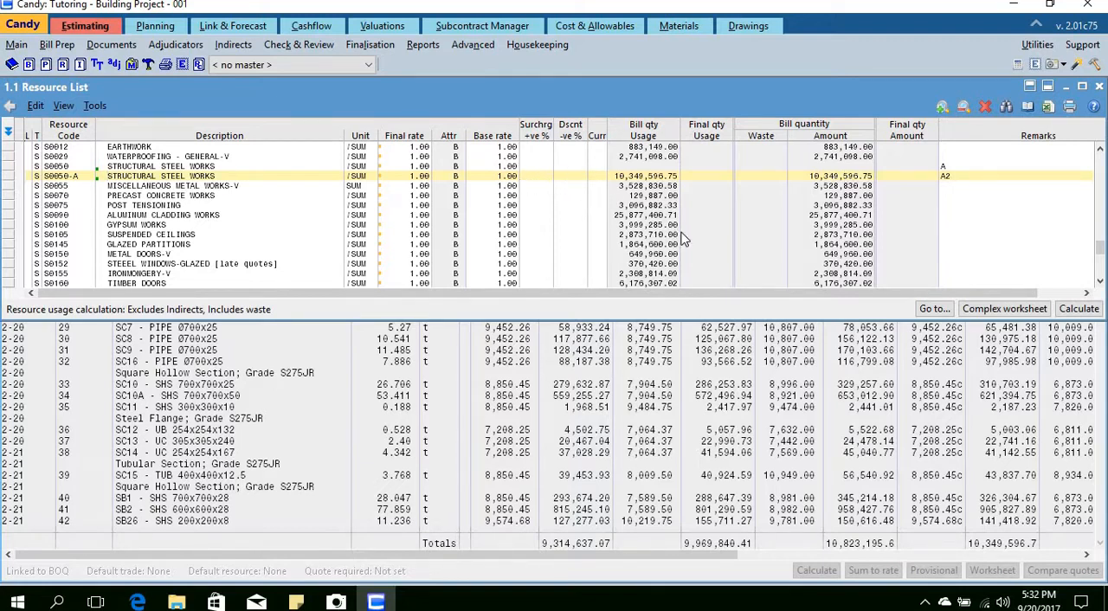
# Step: Set the discount percentage of structural steel works resource S0050-A to 10 and check its final rate
pyautogui.write('10')
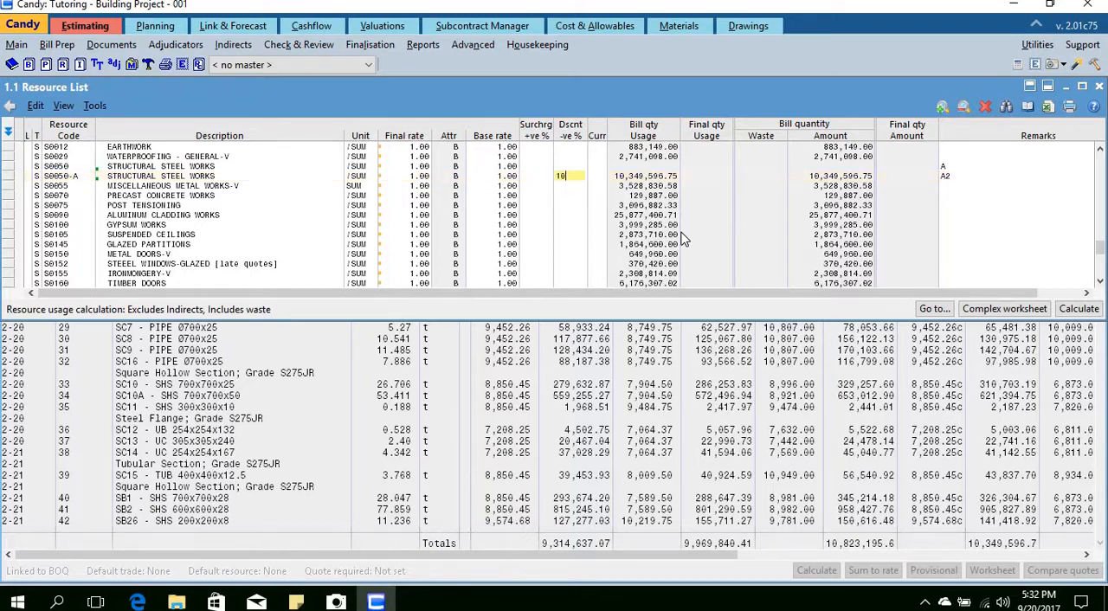
pyautogui.press('Return')
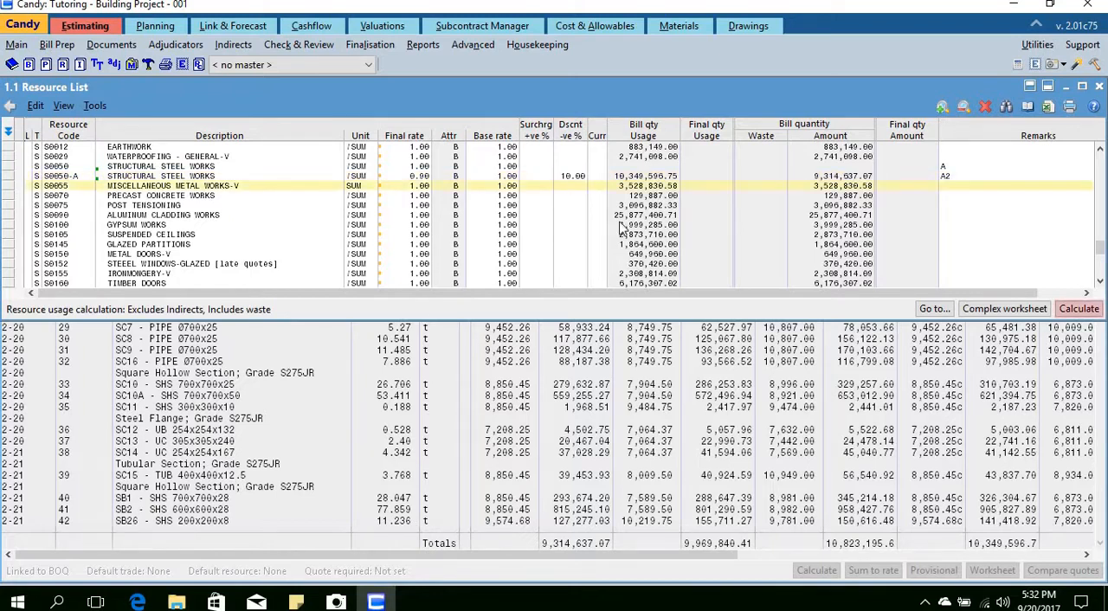
pyautogui.click(409, 178)
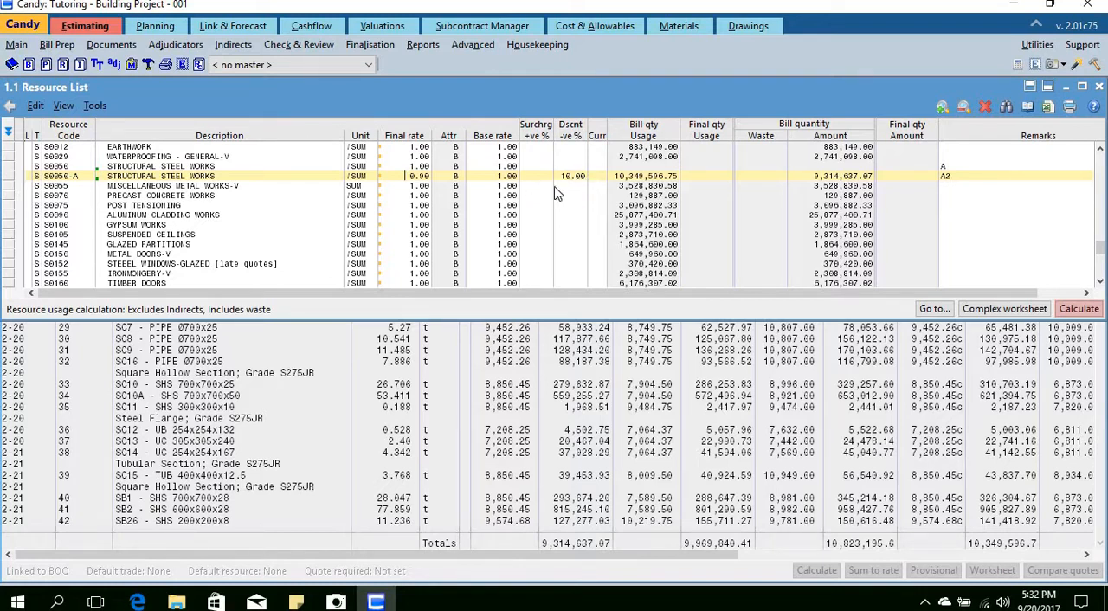
# Step: Customise the Resource List report in the Estimating Report Manager and open its column selection
pyautogui.click(485, 419)
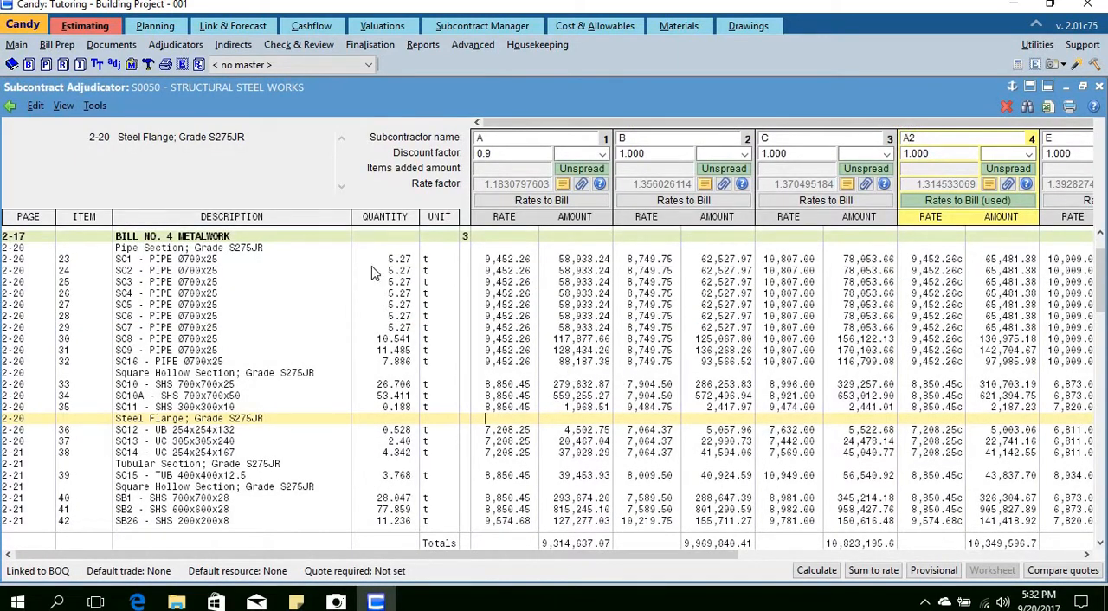
pyautogui.click(424, 49)
pyautogui.click(445, 66)
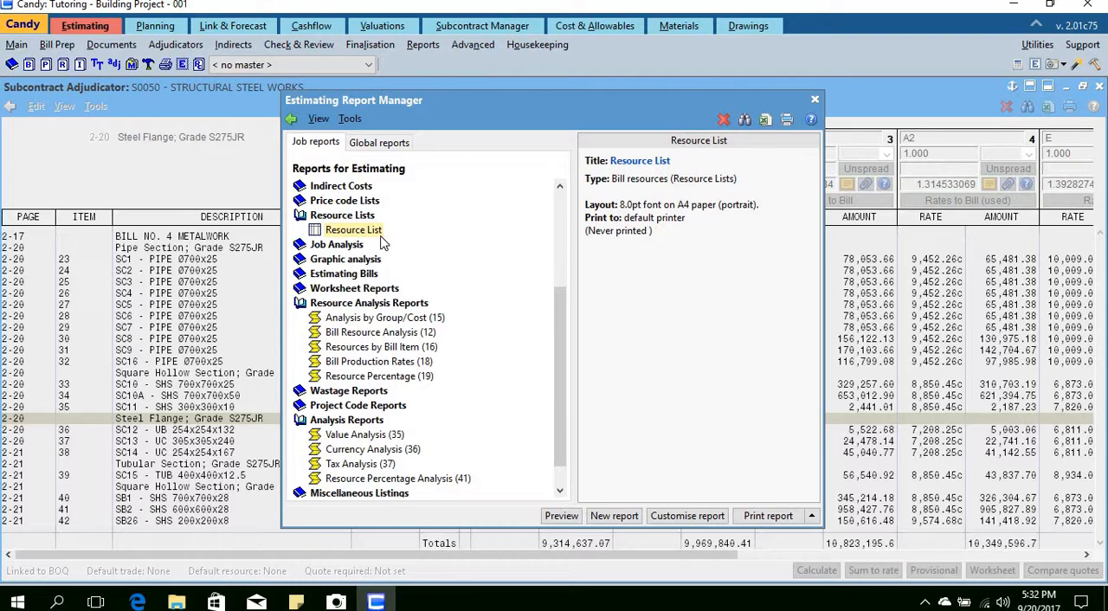
pyautogui.click(686, 516)
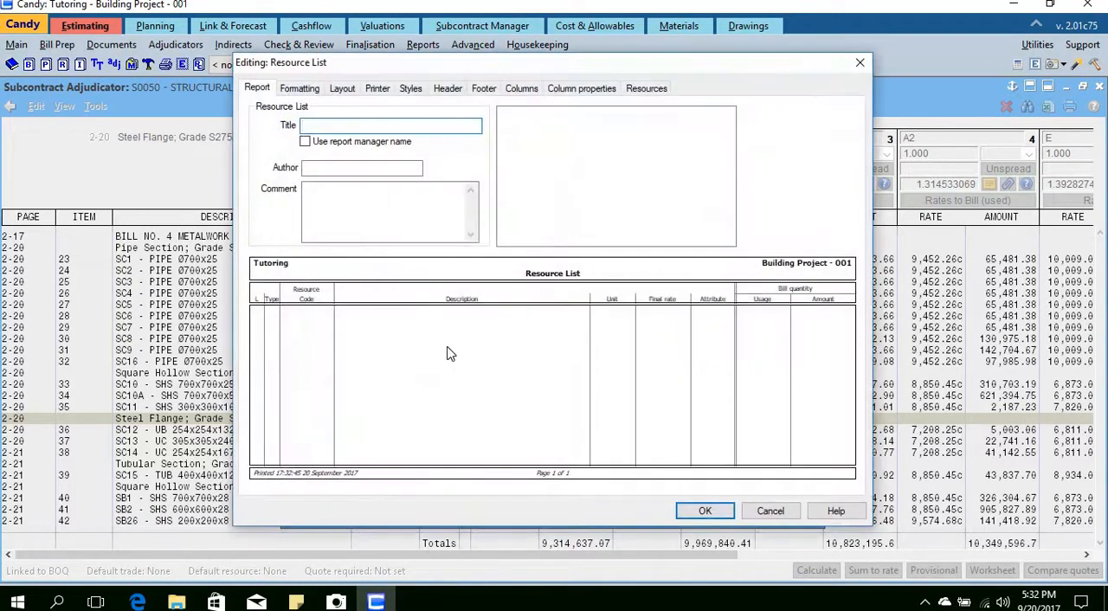
pyautogui.click(521, 90)
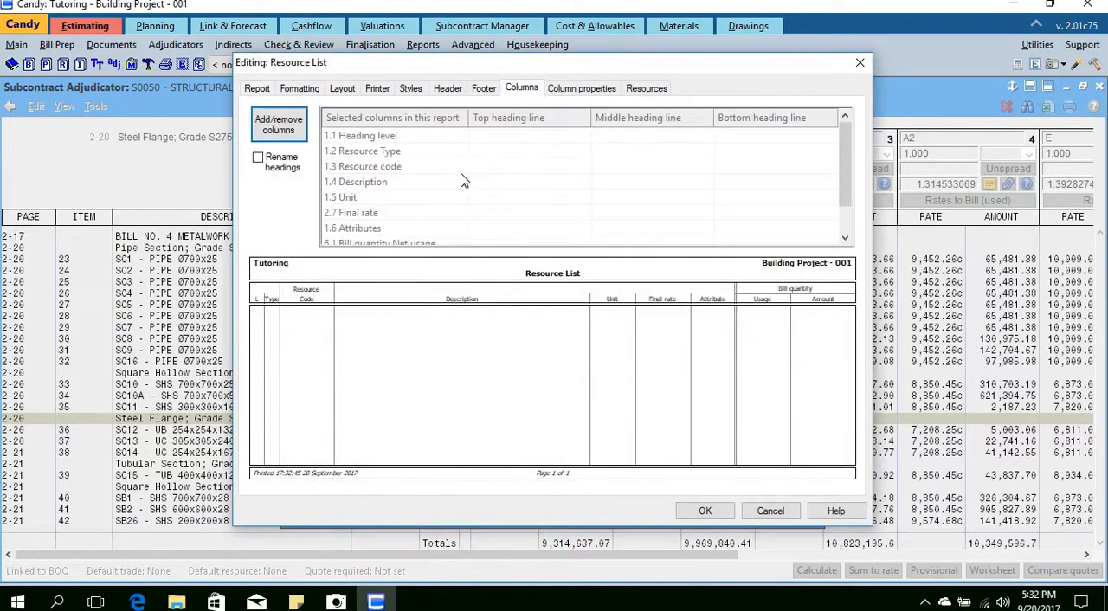
pyautogui.click(282, 126)
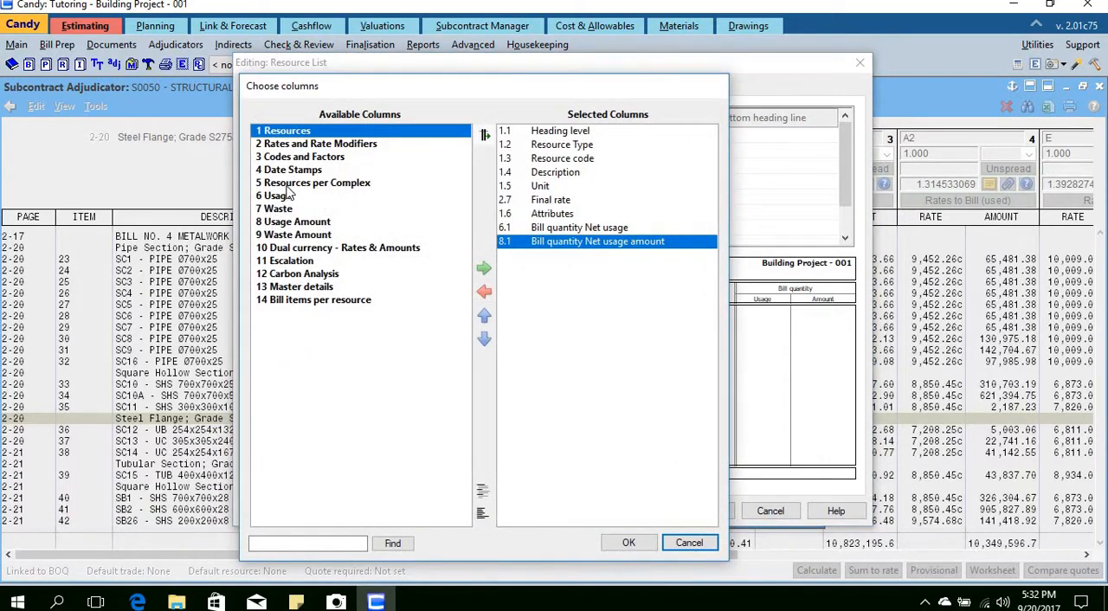
# Step: Expand the available column groups of the Resource List report and look through them for the discount column
pyautogui.click(483, 491)
pyautogui.scroll(-2, 314, 368)
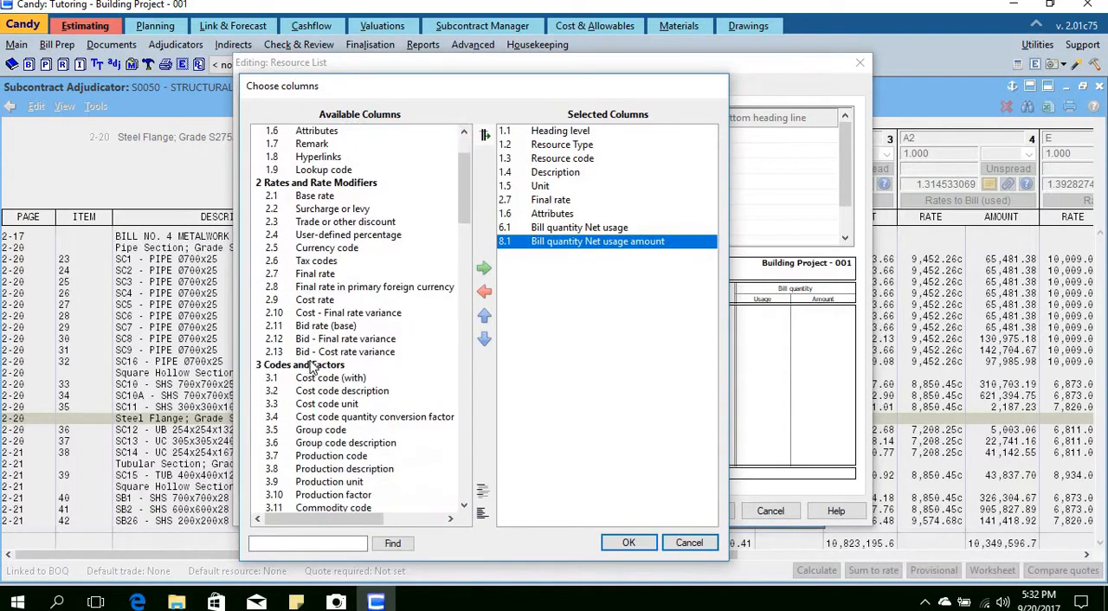
pyautogui.scroll(-7, 332, 304)
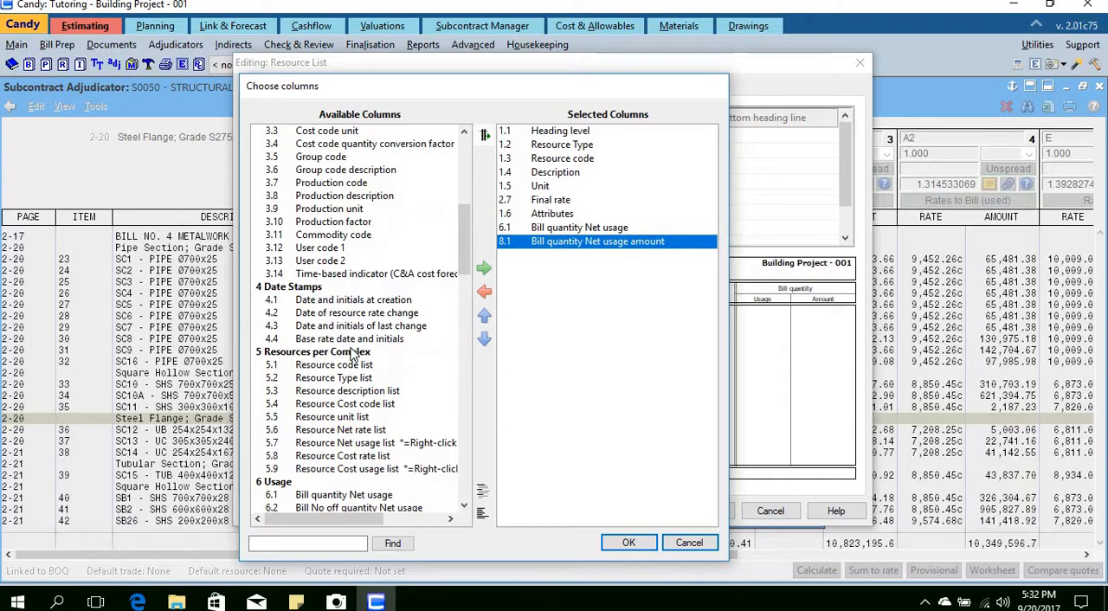
pyautogui.scroll(-6, 347, 329)
pyautogui.scroll(1, 351, 331)
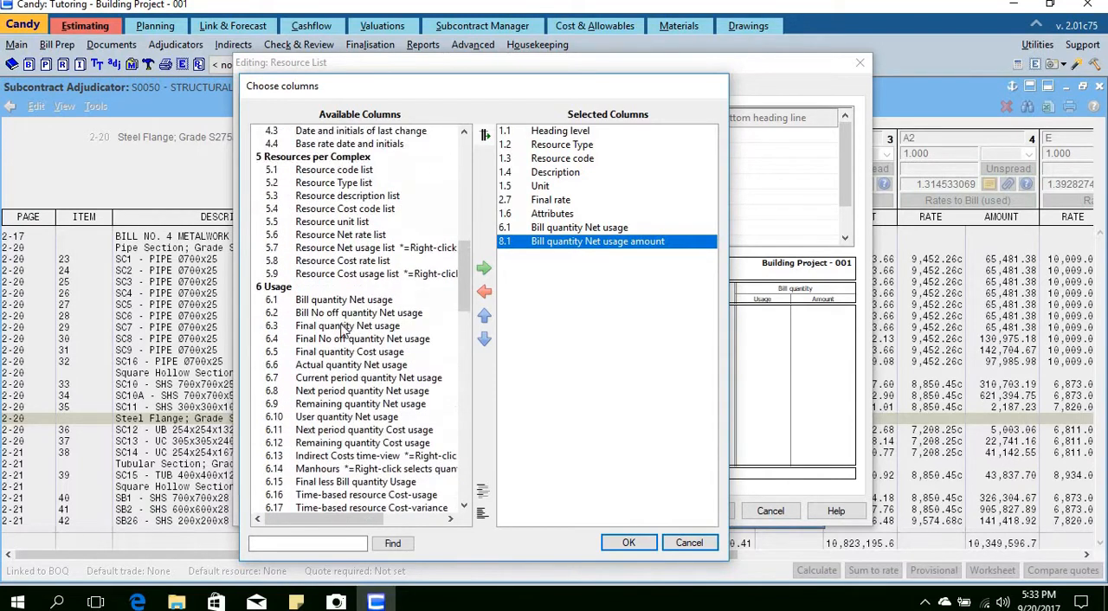
pyautogui.scroll(-4, 344, 328)
pyautogui.scroll(3, 340, 326)
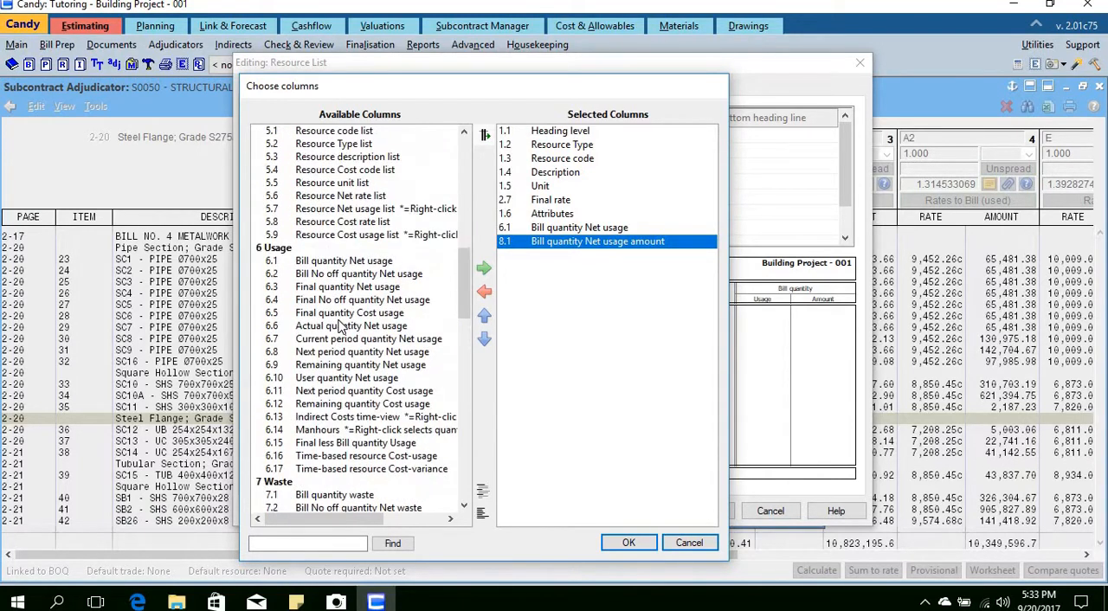
pyautogui.scroll(12, 340, 326)
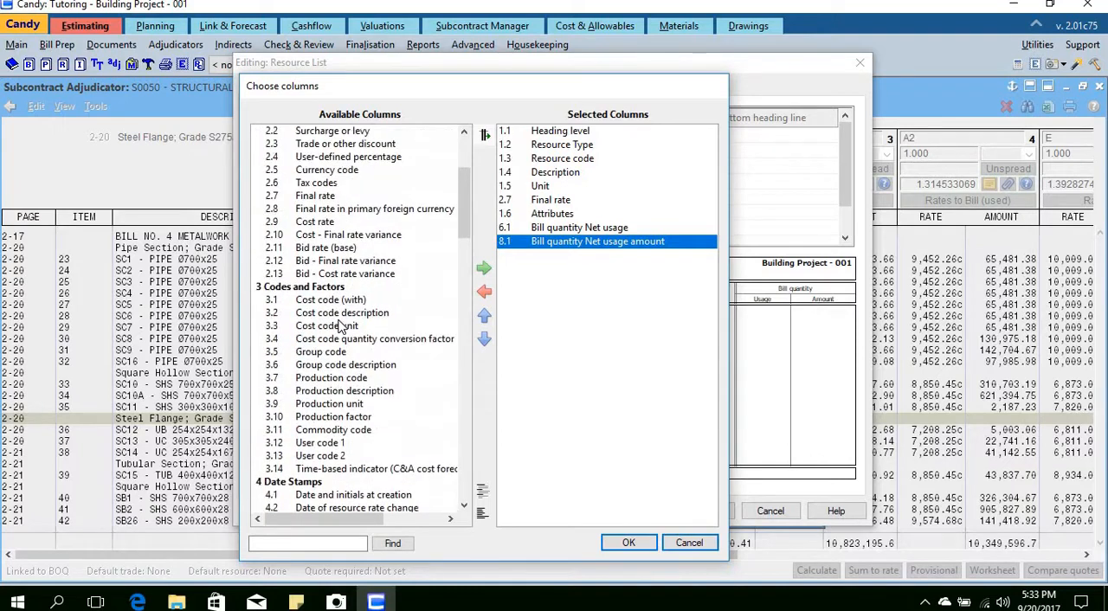
pyautogui.scroll(-2, 340, 325)
# Step: Search the available columns for "disc" and add Trade or other discount and Surcharge or levy to the report
pyautogui.click(309, 543)
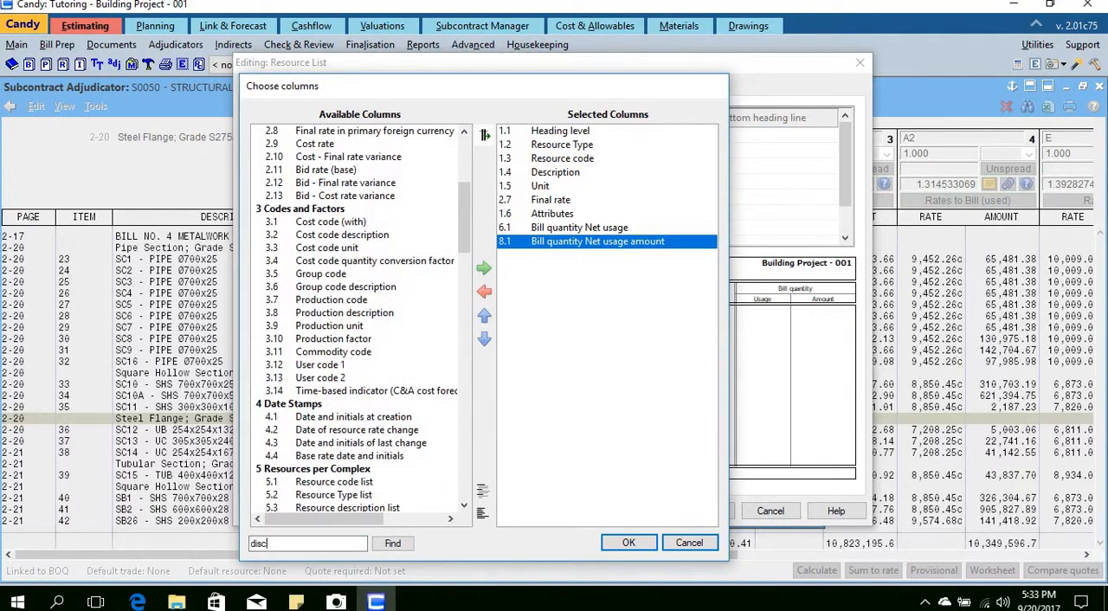
pyautogui.click(392, 543)
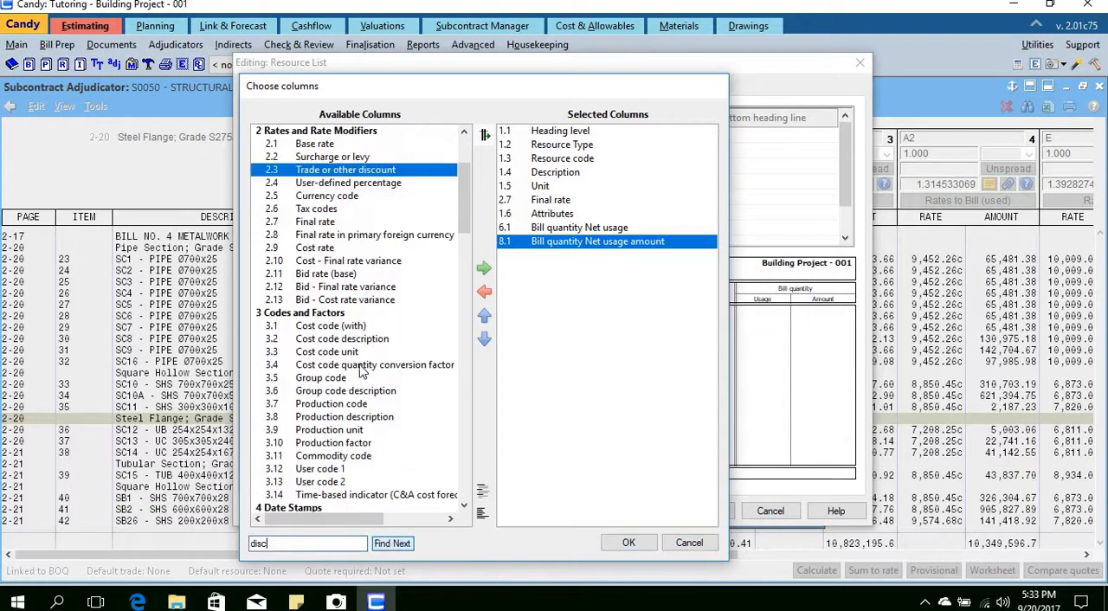
pyautogui.click(484, 268)
pyautogui.click(333, 157)
pyautogui.click(484, 269)
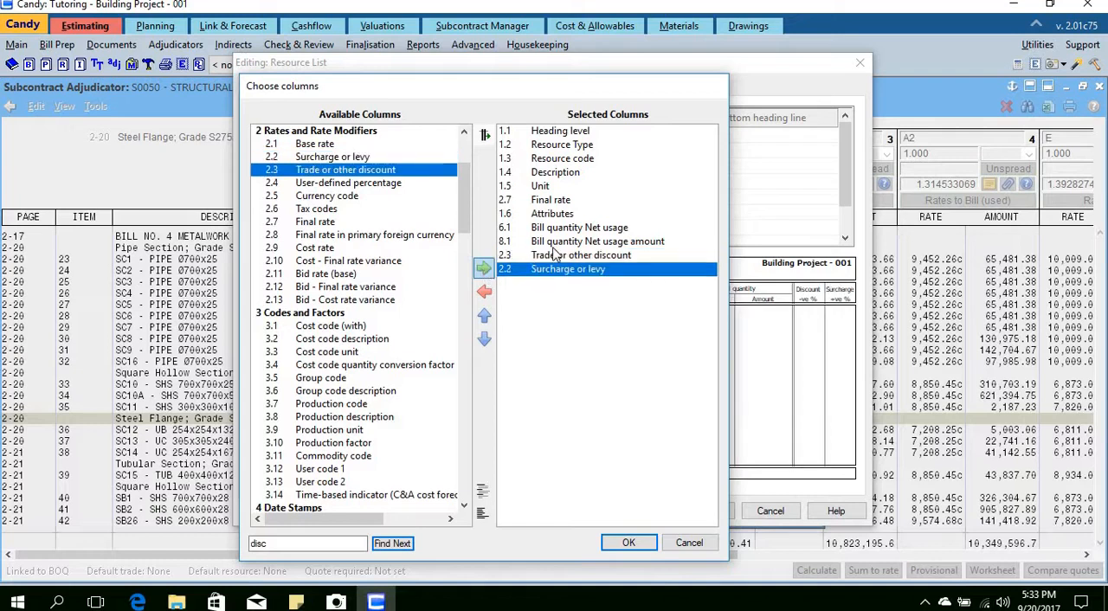
# Step: Add the Base rate column to the report and move it directly after Final rate
pyautogui.click(316, 146)
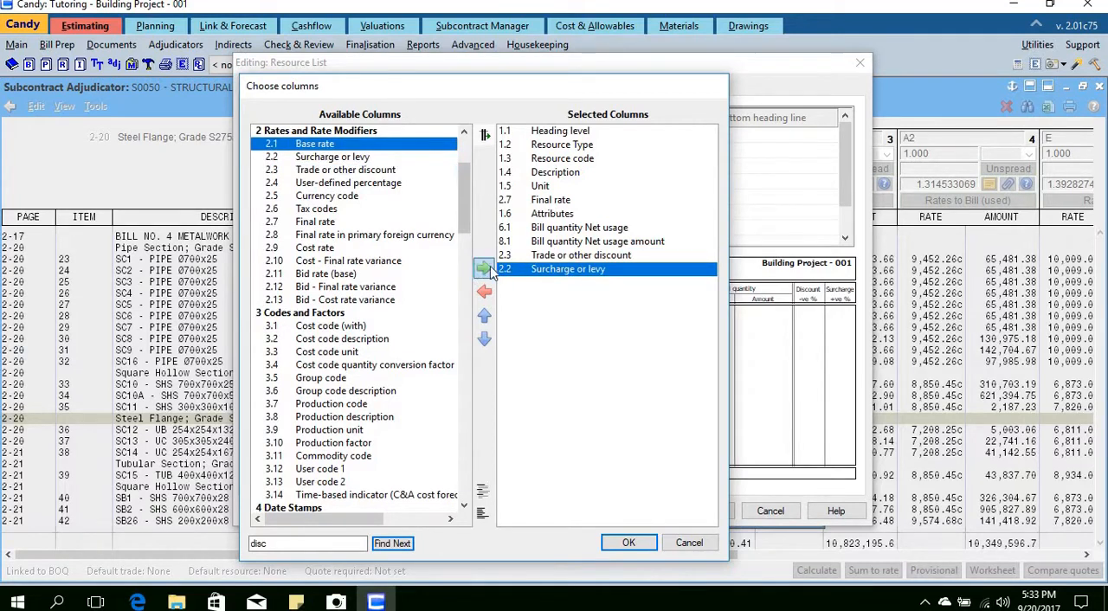
pyautogui.click(484, 268)
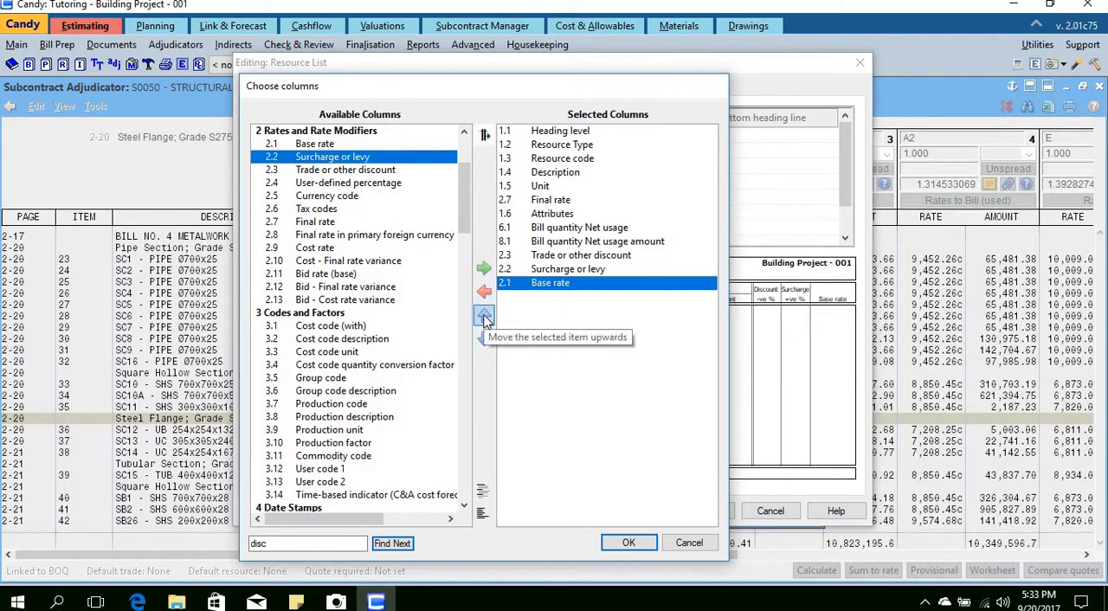
pyautogui.click(484, 317)
pyautogui.click(484, 317)
pyautogui.click(484, 316)
pyautogui.click(484, 317)
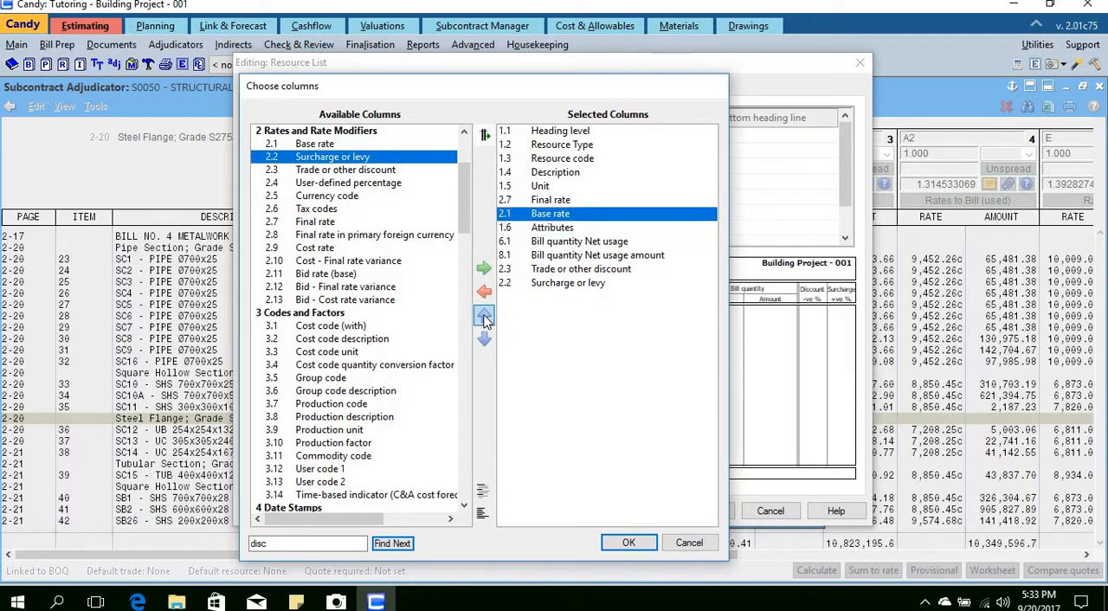
# Step: Place the Trade or other discount and Surcharge or levy columns directly before Bill quantity Net usage amount and save the Resource List report layout
pyautogui.click(546, 270)
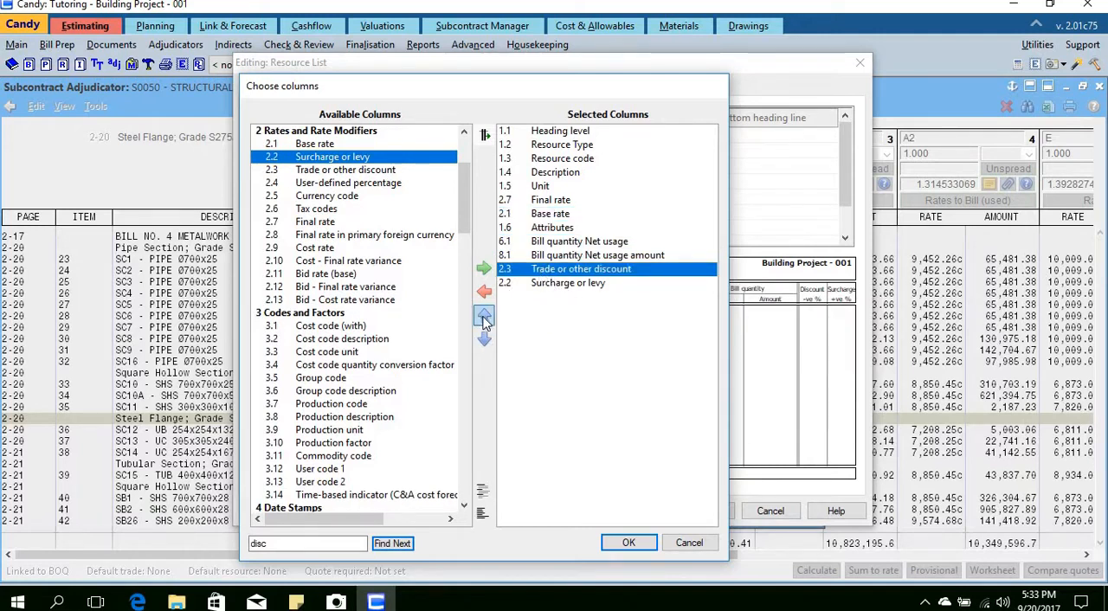
pyautogui.click(484, 319)
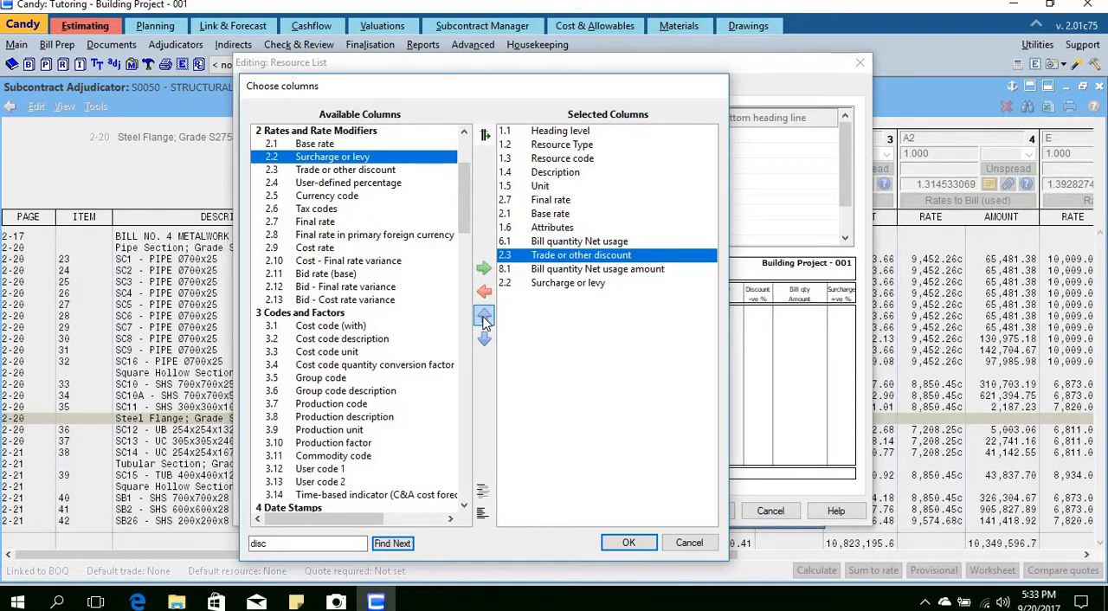
pyautogui.click(554, 284)
pyautogui.click(484, 317)
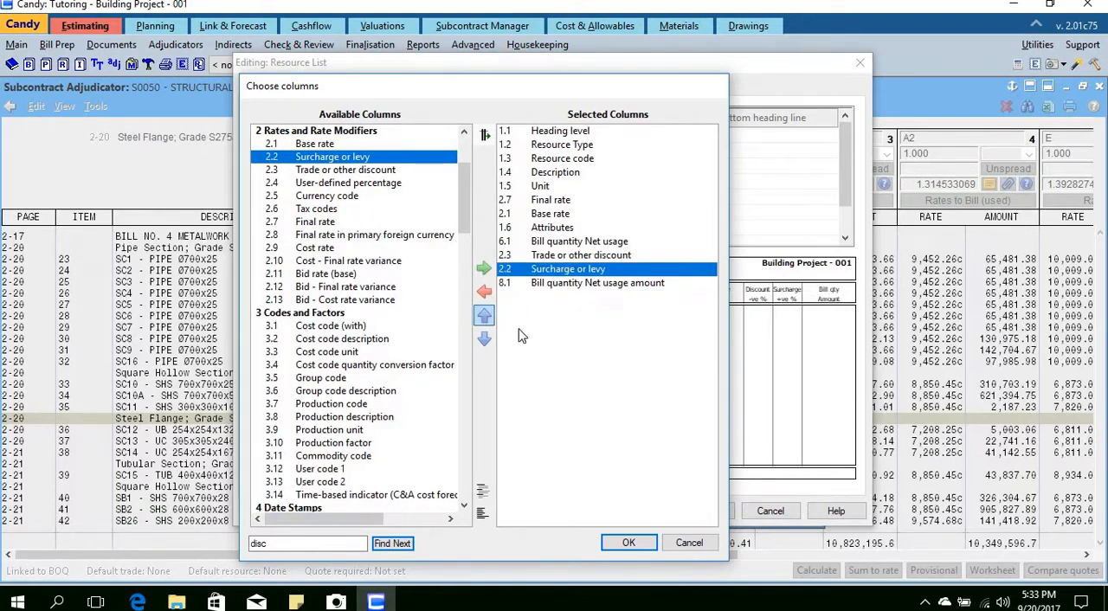
pyautogui.click(625, 544)
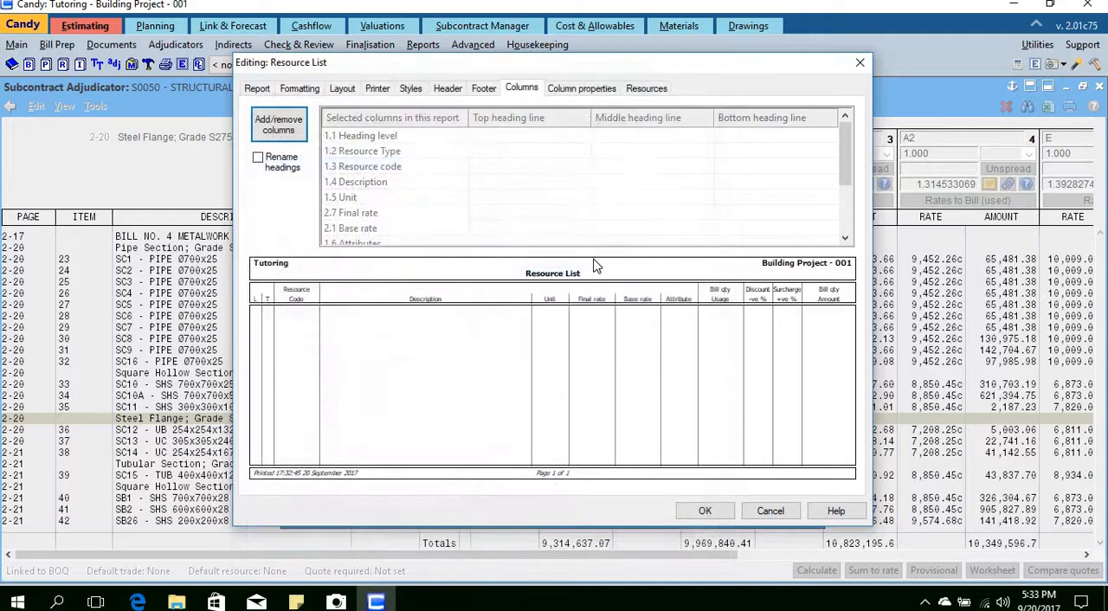
pyautogui.click(705, 510)
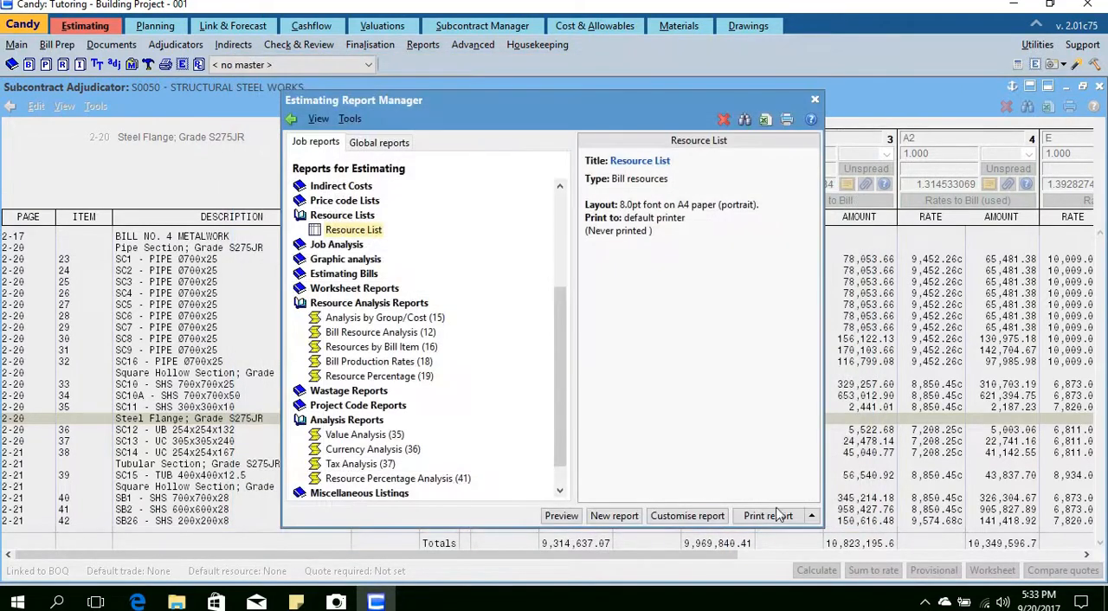
# Step: Preview the customised Resource List report in A4 portrait, proceeding despite the number fitting problem
pyautogui.click(768, 516)
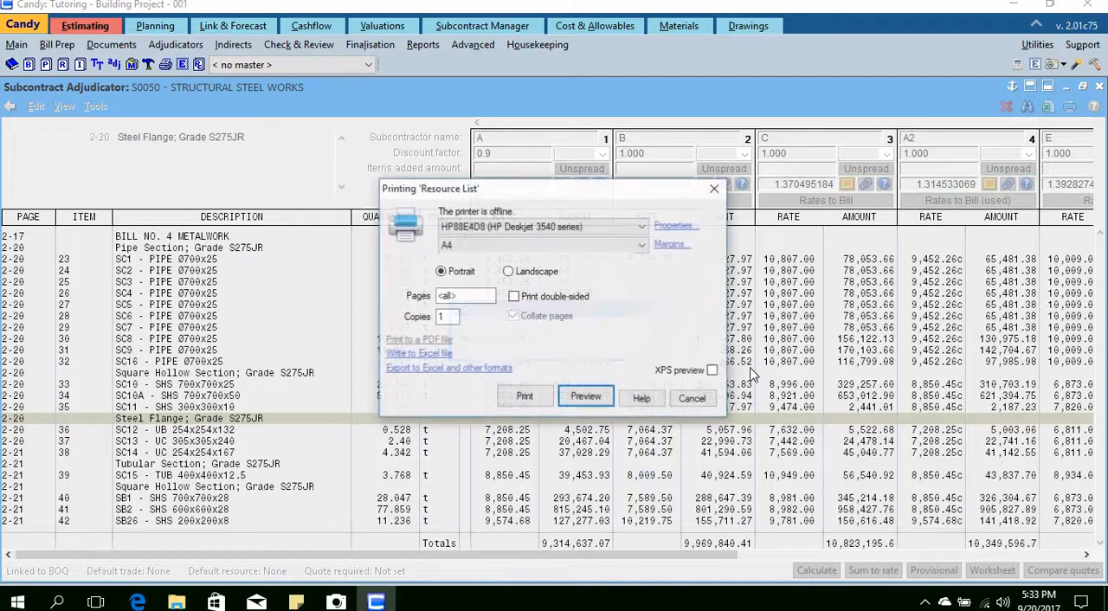
pyautogui.click(585, 396)
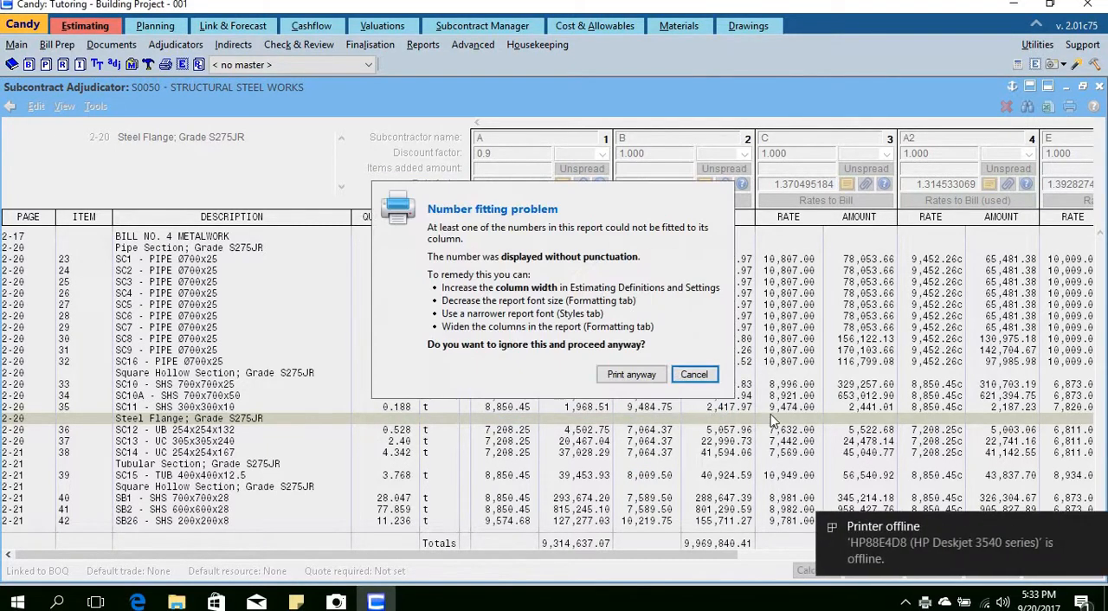
pyautogui.click(645, 380)
pyautogui.click(652, 379)
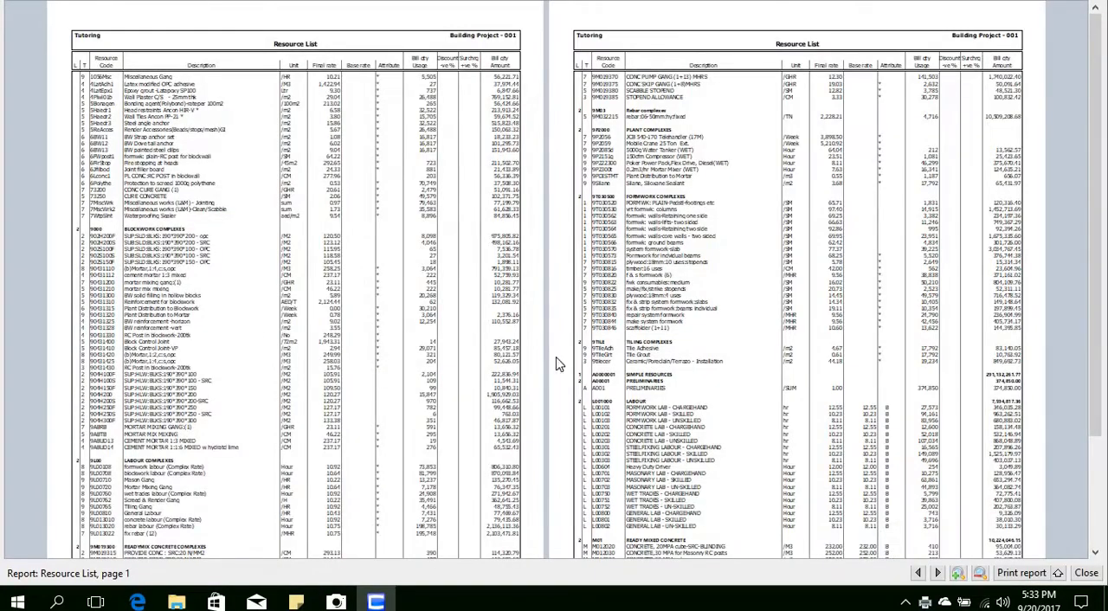
pyautogui.click(508, 374)
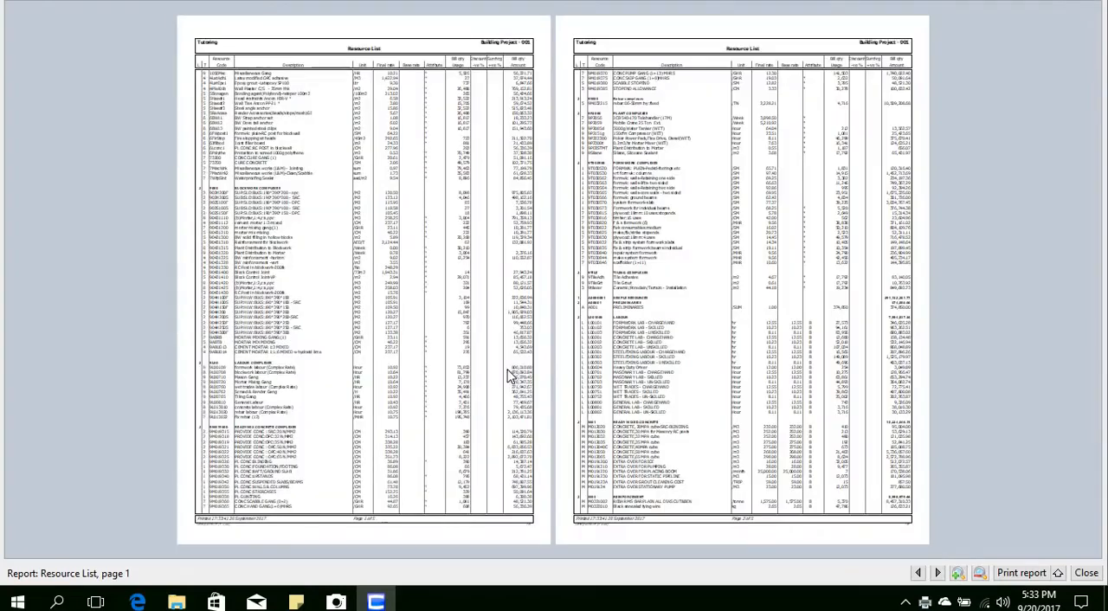
pyautogui.click(542, 378)
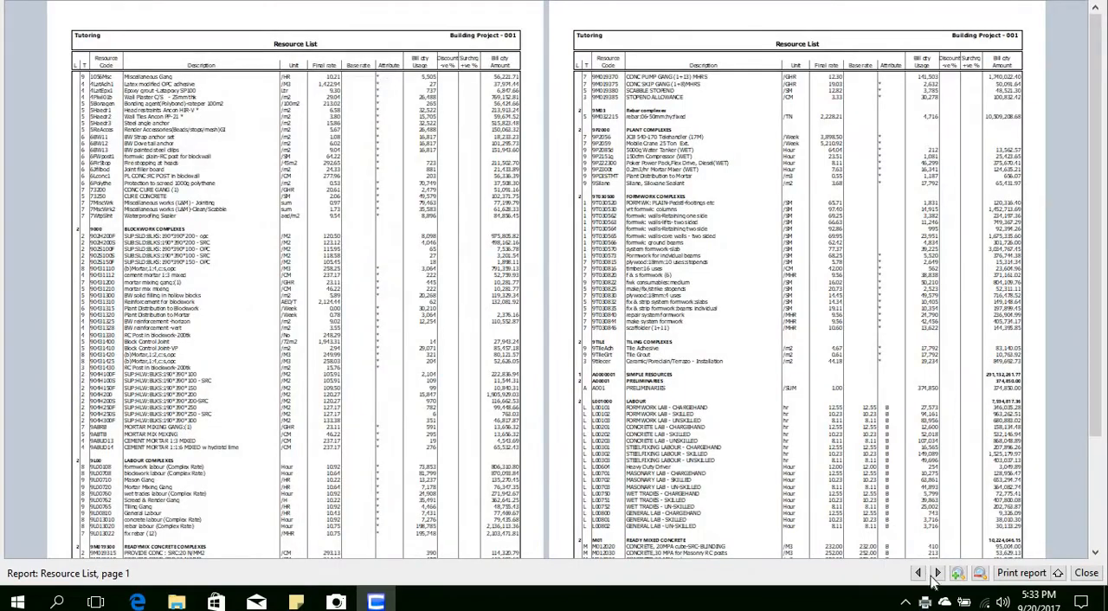
# Step: Examine the base rate, discount and surcharge columns for the subcontractors on page 4 of the Resource List, then close the preview
pyautogui.click(938, 575)
pyautogui.click(937, 575)
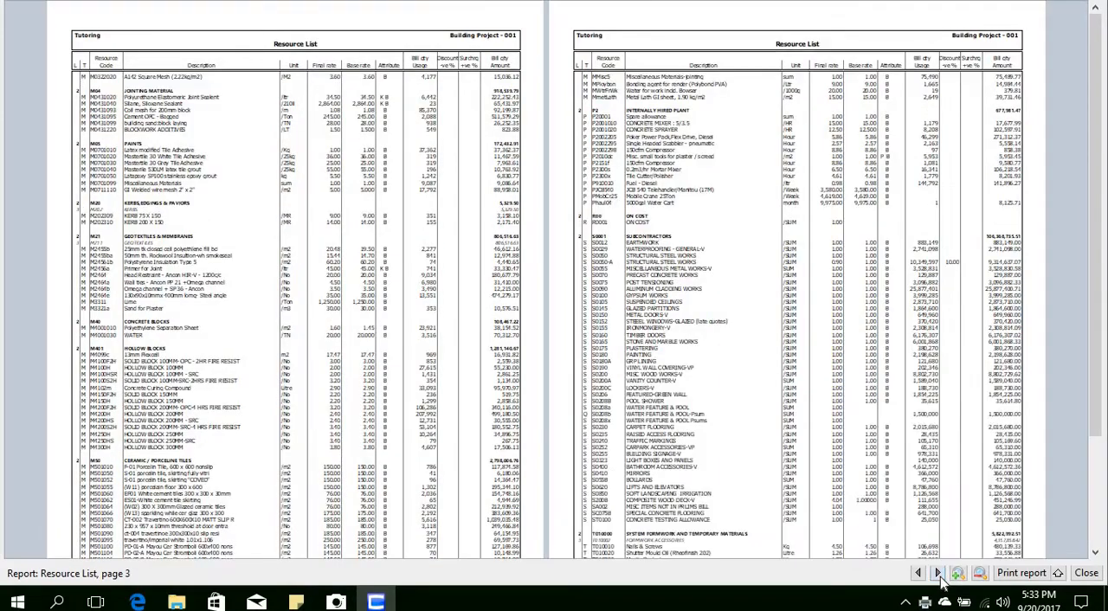
pyautogui.click(938, 575)
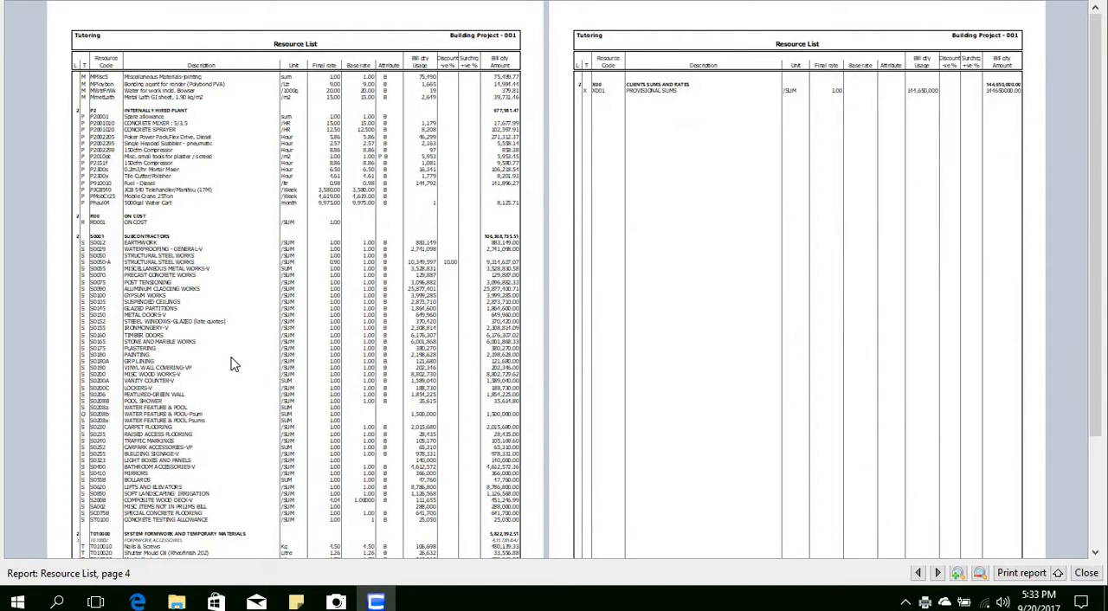
pyautogui.click(337, 344)
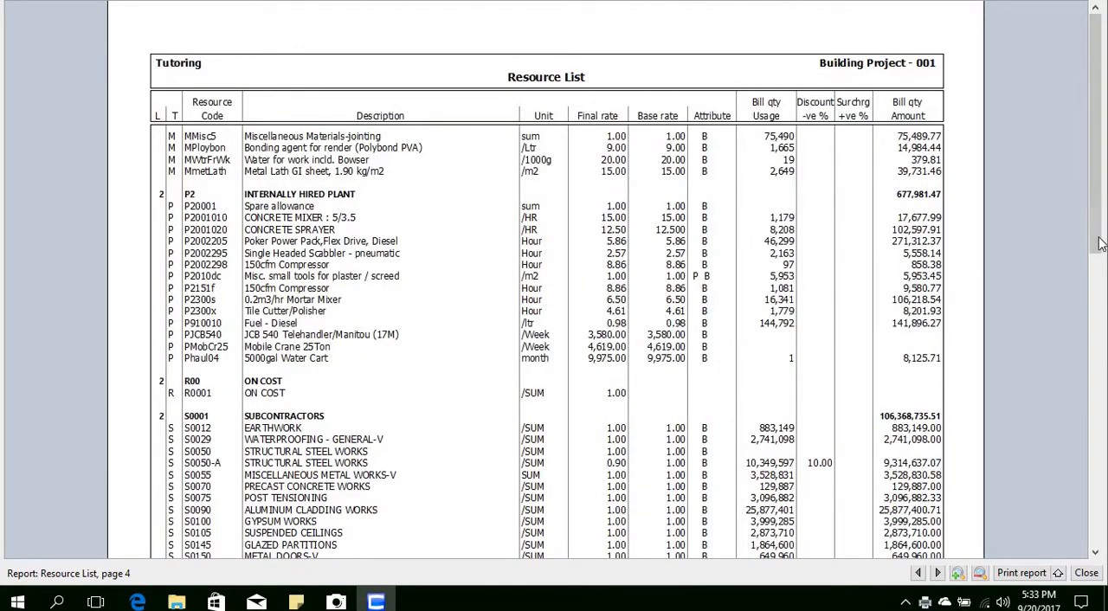
pyautogui.moveTo(1098, 245); pyautogui.dragTo(1102, 402)
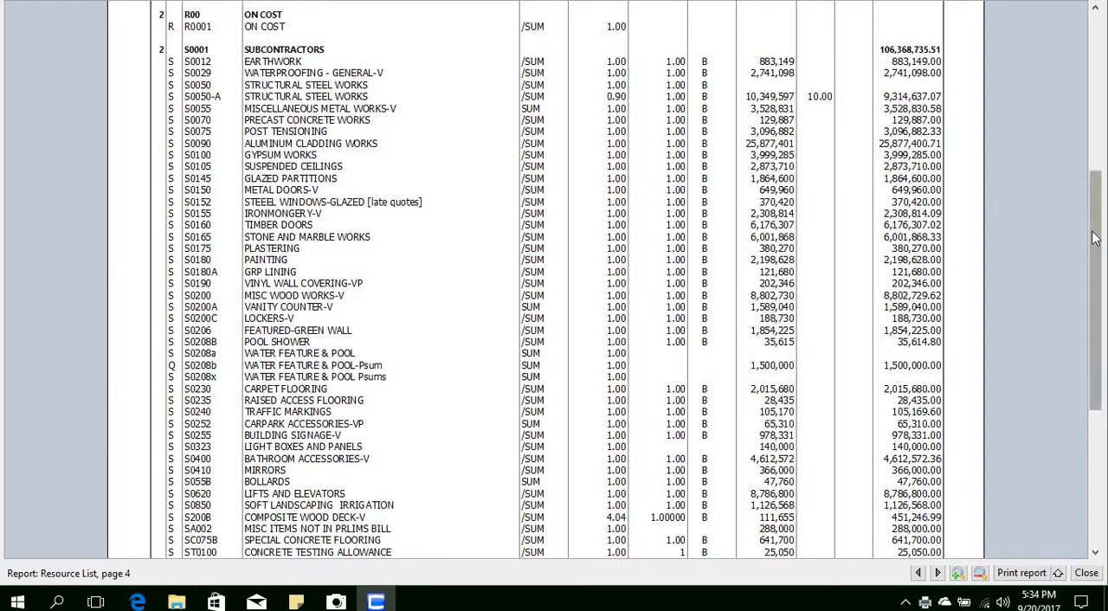
pyautogui.moveTo(1096, 229); pyautogui.dragTo(1096, 82)
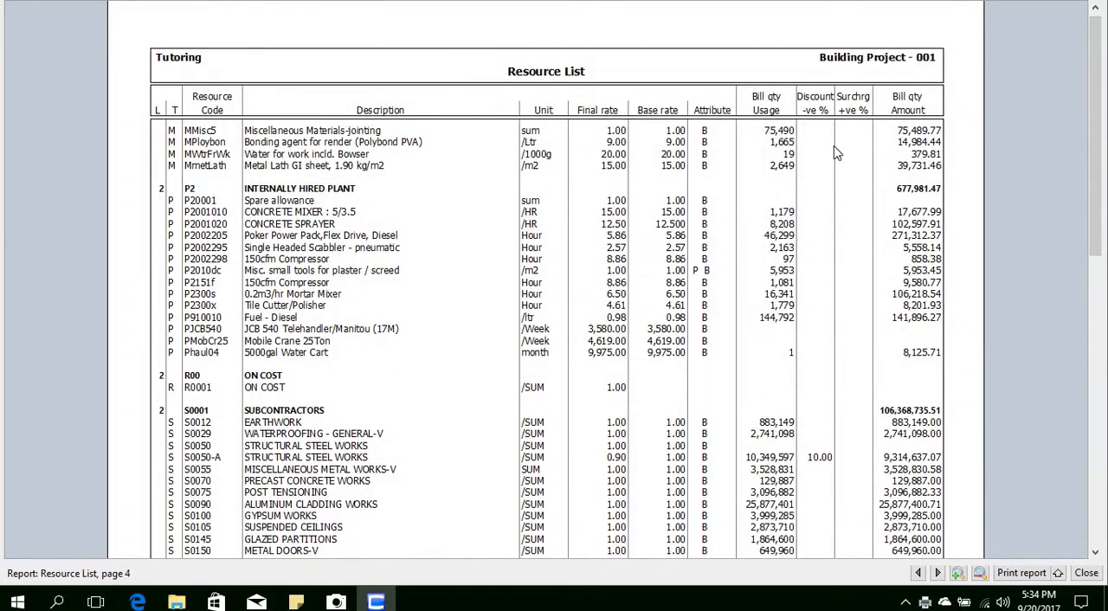
pyautogui.moveTo(1097, 195); pyautogui.dragTo(1091, 397)
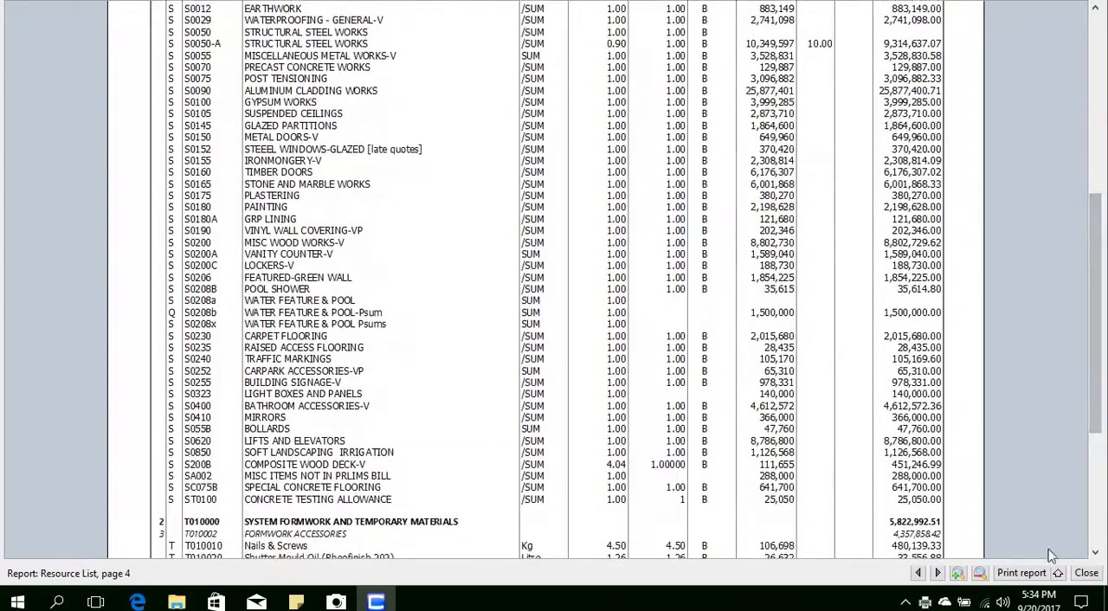
pyautogui.click(1087, 573)
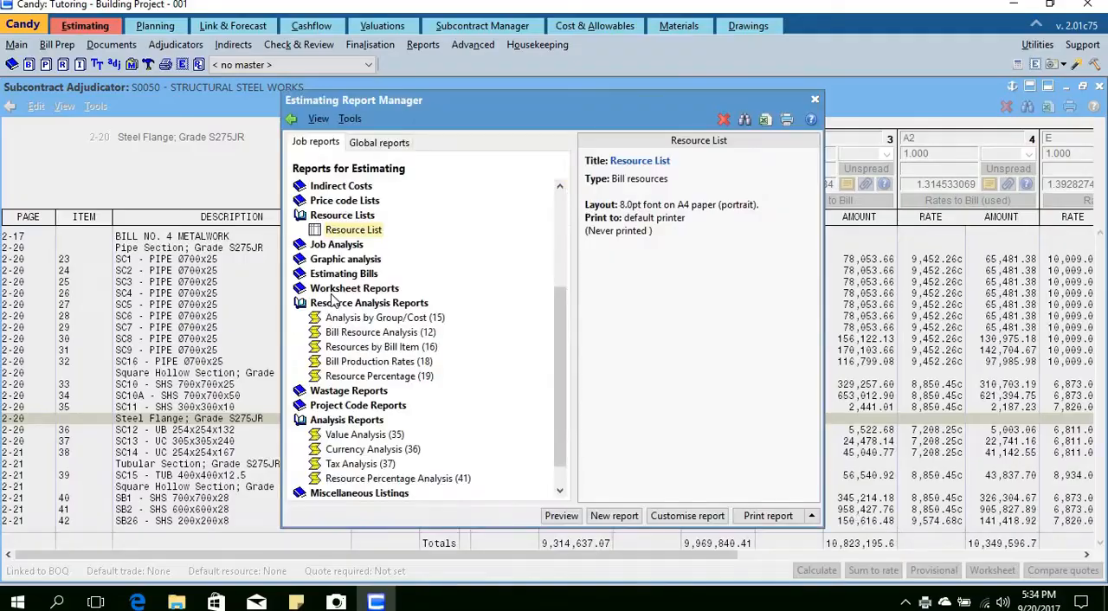
# Step: Return to the Subcontract Adjudication Manager and preview the adjudicator summary report for all subcontractors
pyautogui.click(220, 272)
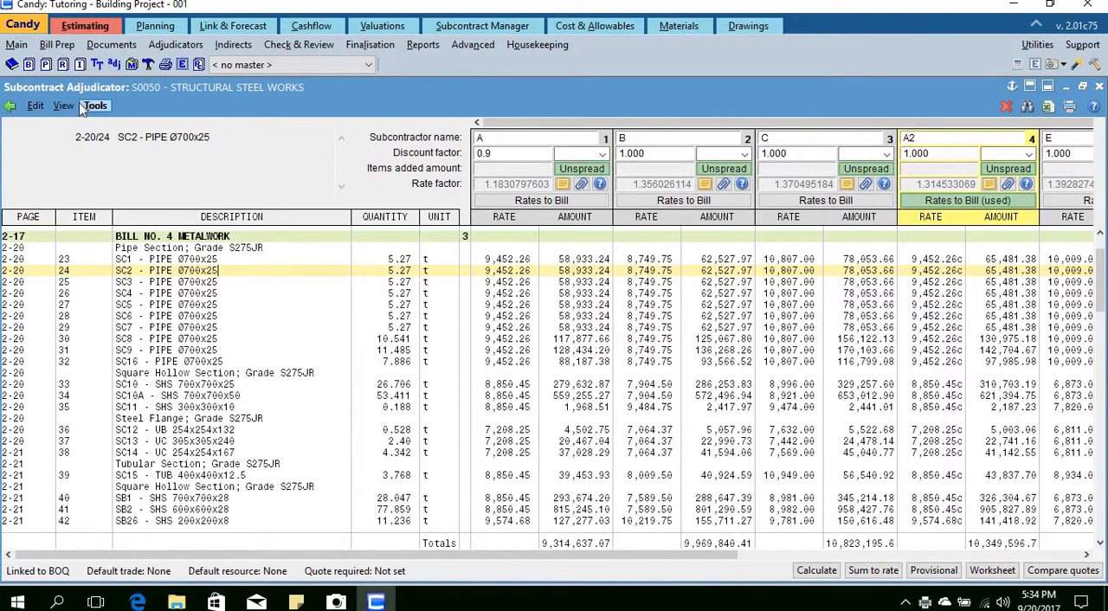
pyautogui.click(11, 105)
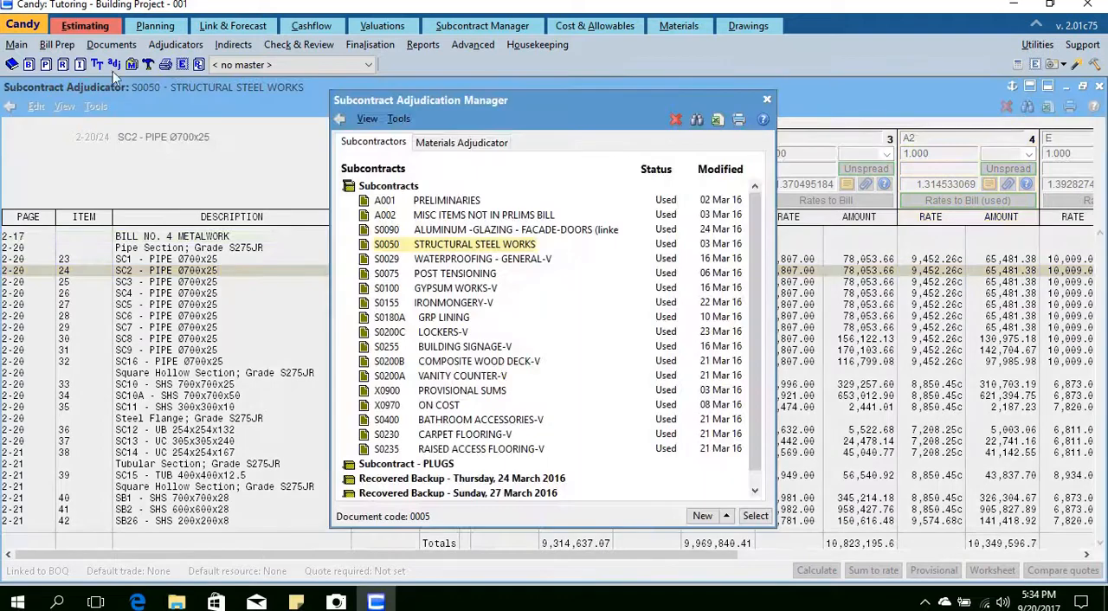
pyautogui.click(398, 118)
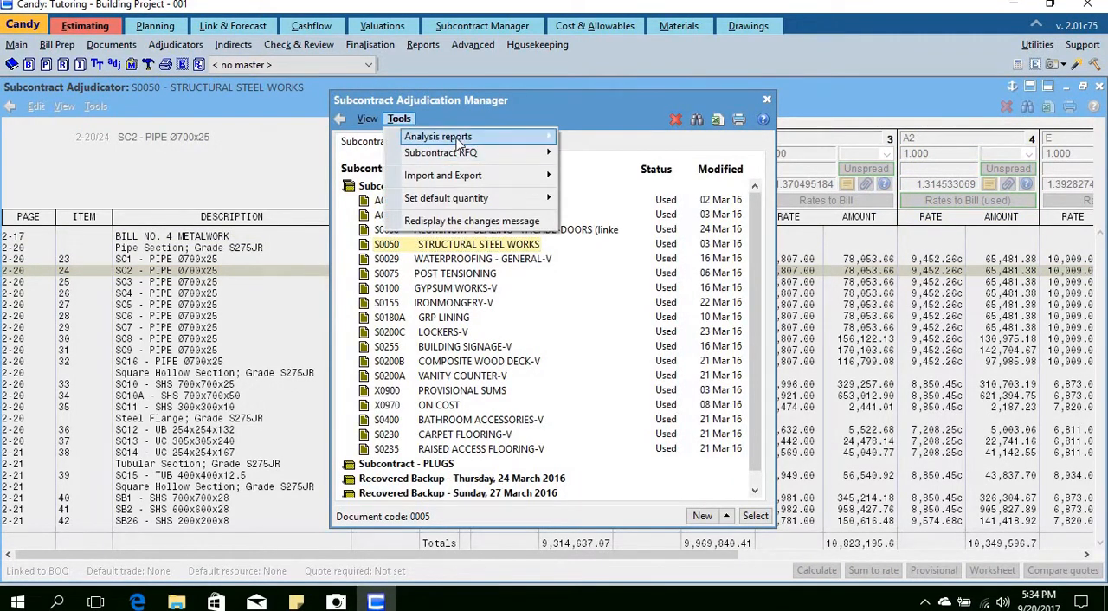
pyautogui.moveTo(485, 137)
pyautogui.click(597, 154)
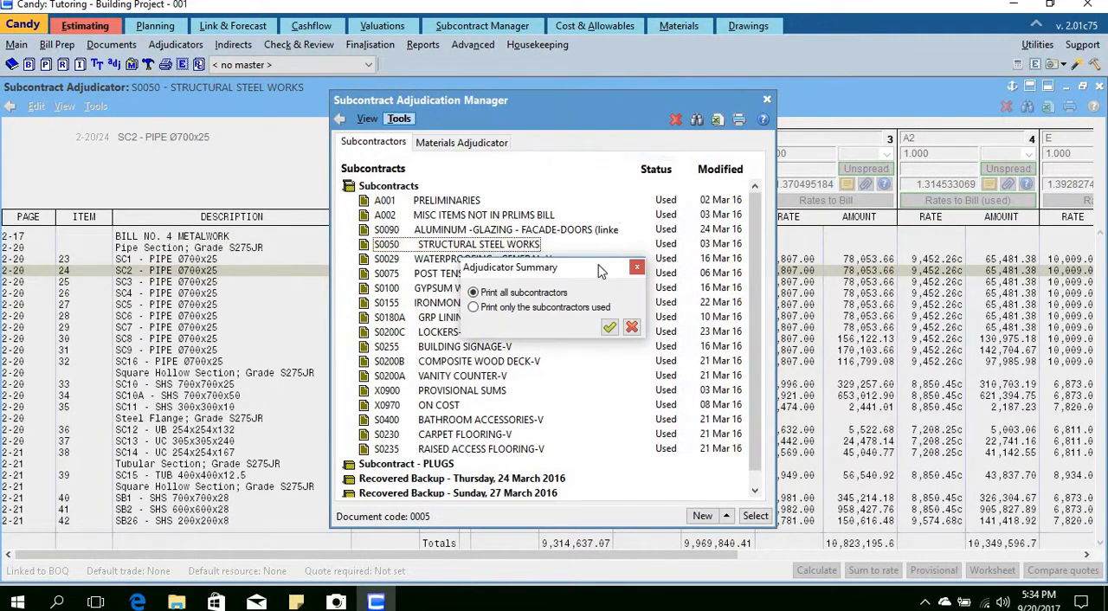
pyautogui.click(610, 328)
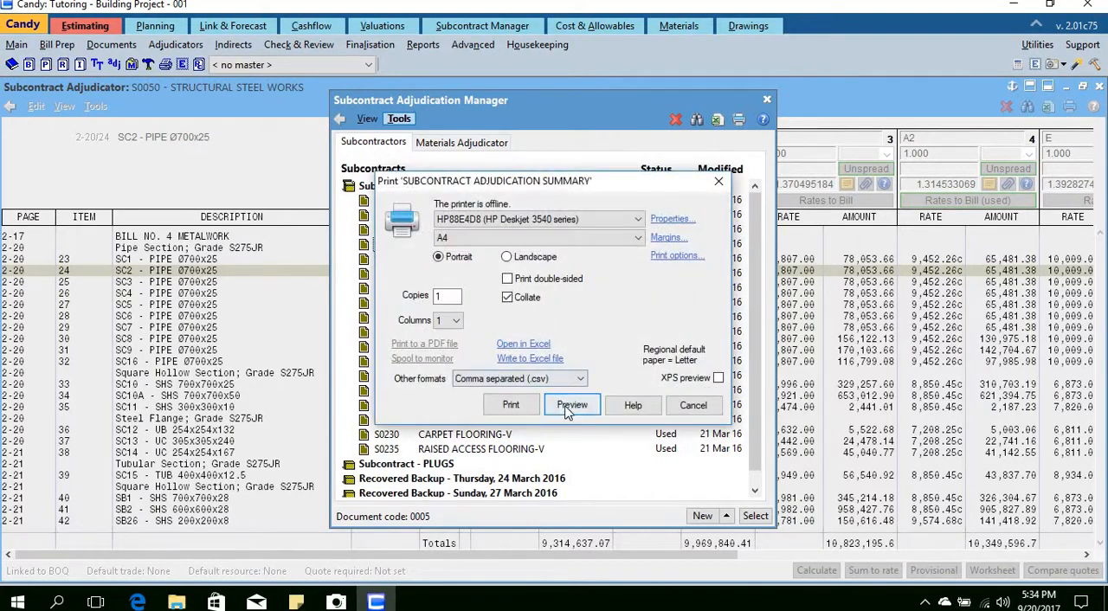
pyautogui.click(568, 404)
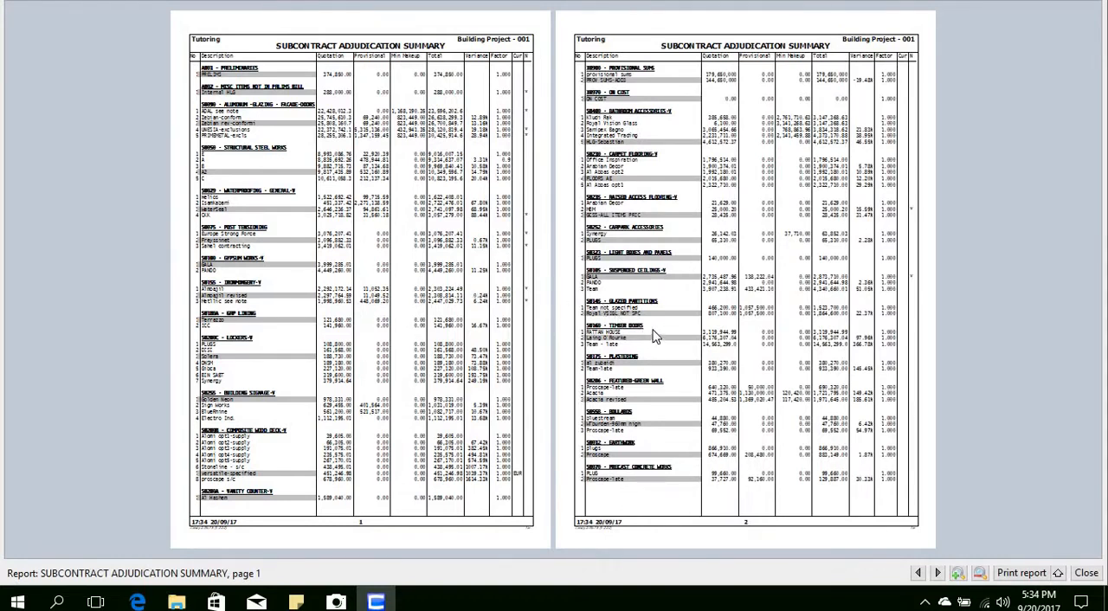
# Step: Look through the Subcontract Adjudication Summary and examine the factor column for the S0050 Structural Steel Works subcontractors on page 1
pyautogui.scroll(2, 653, 337)
pyautogui.scroll(-1, 663, 359)
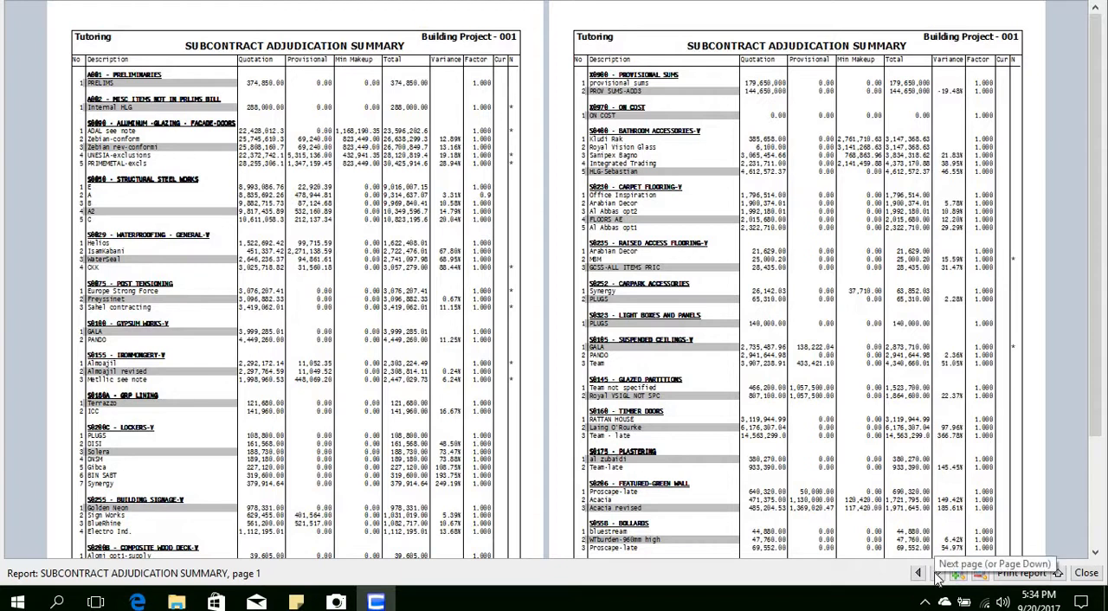
pyautogui.click(938, 573)
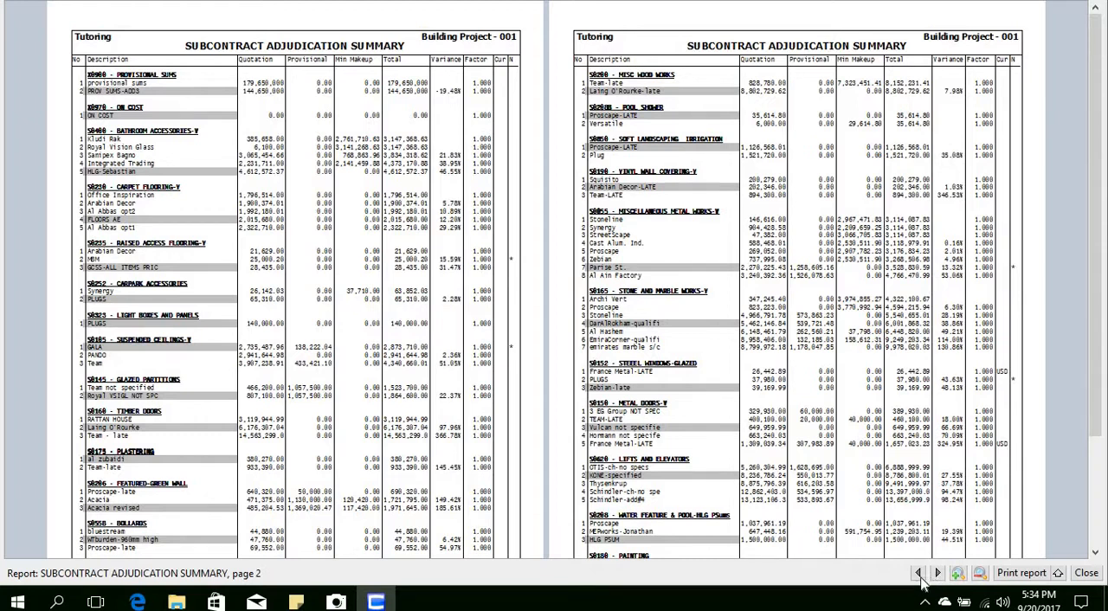
pyautogui.click(920, 574)
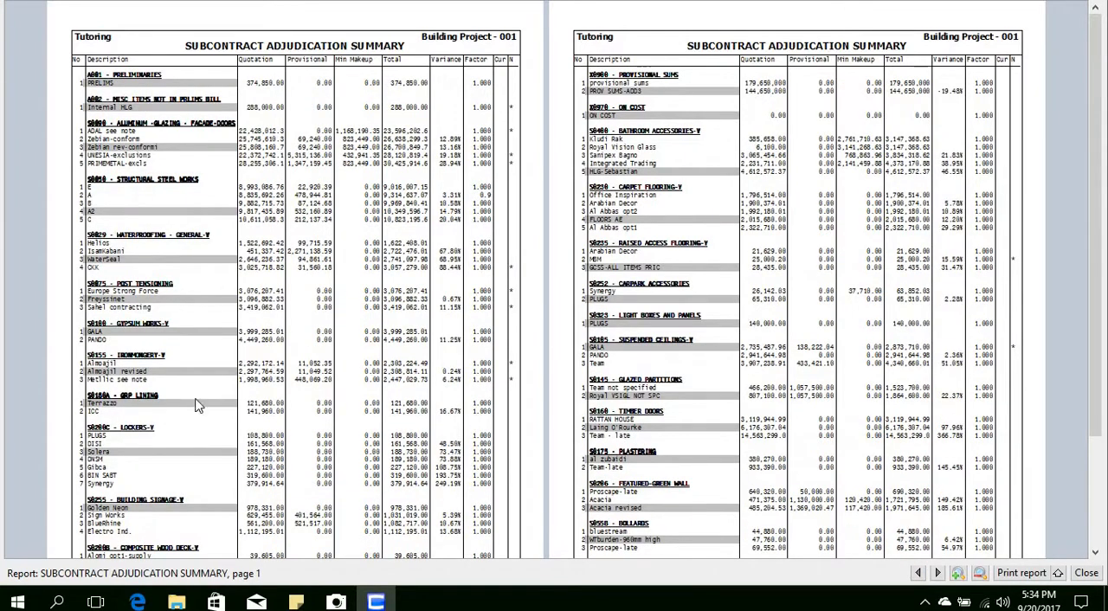
pyautogui.click(154, 191)
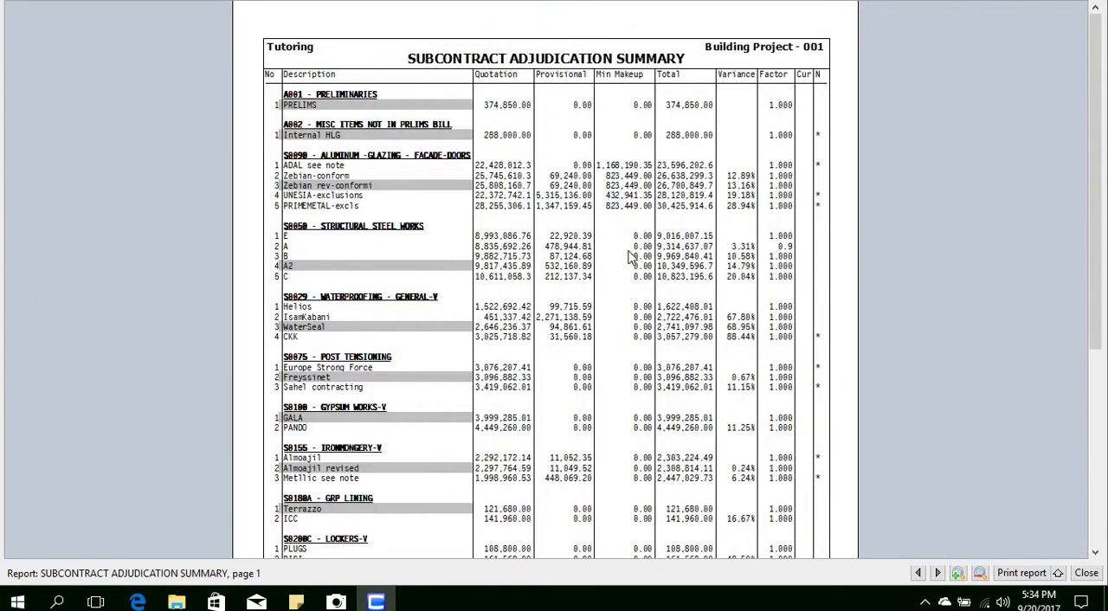
pyautogui.click(630, 256)
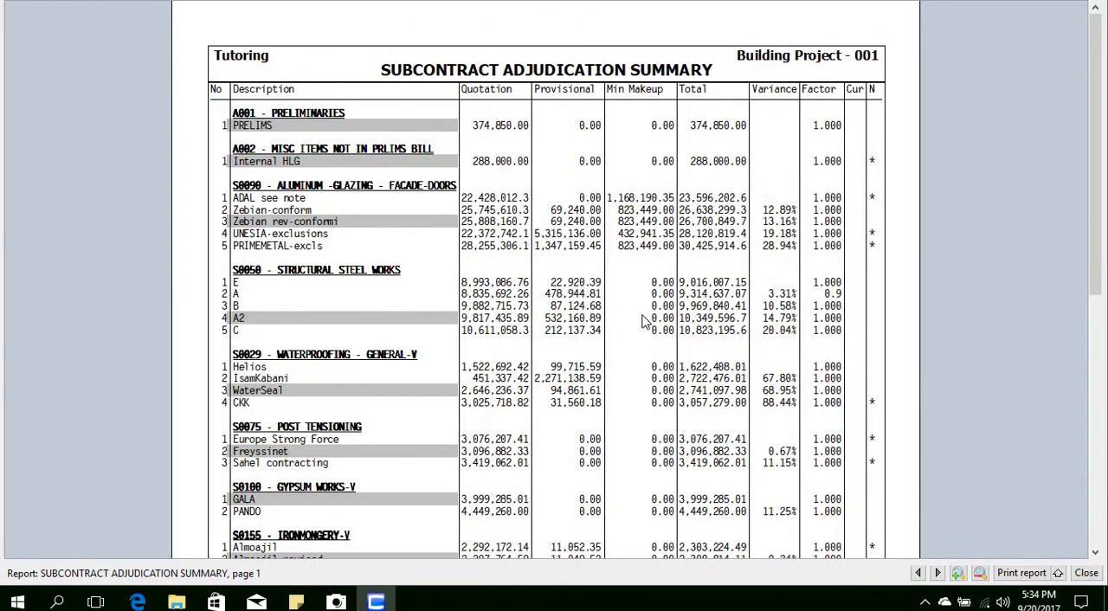